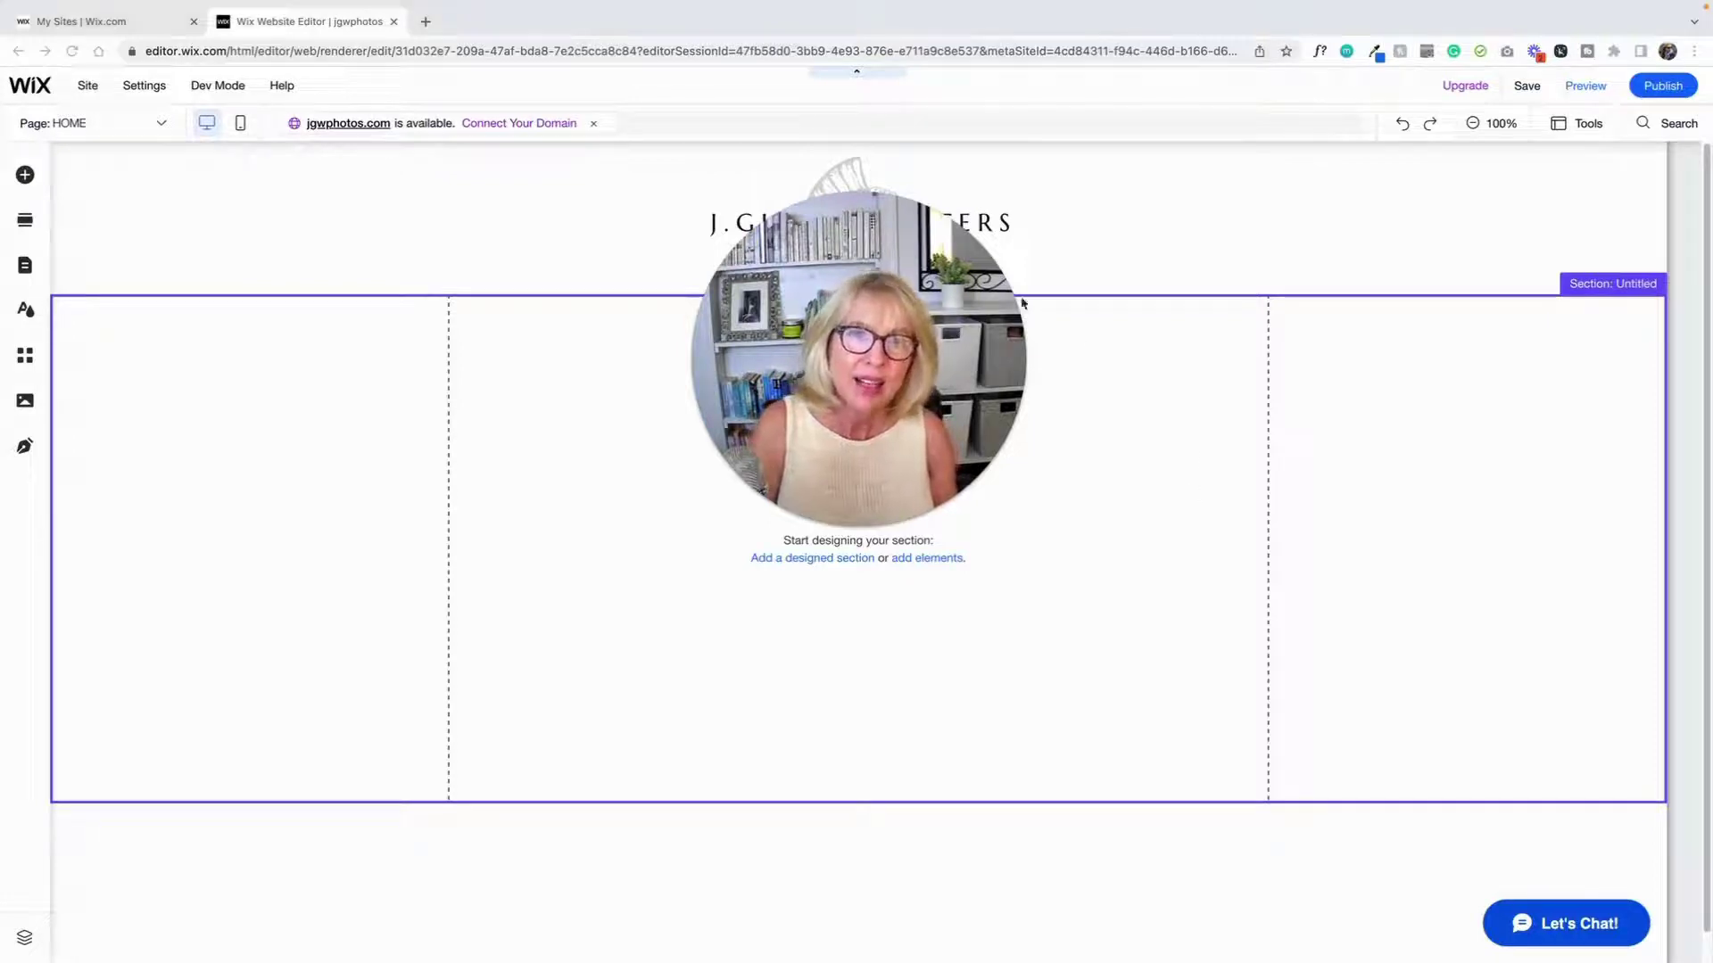
- Select the site header, then the empty section beneath it
{"action": "left_click_drag", "start_coordinate": [902, 233], "coordinate": [413, 524]}
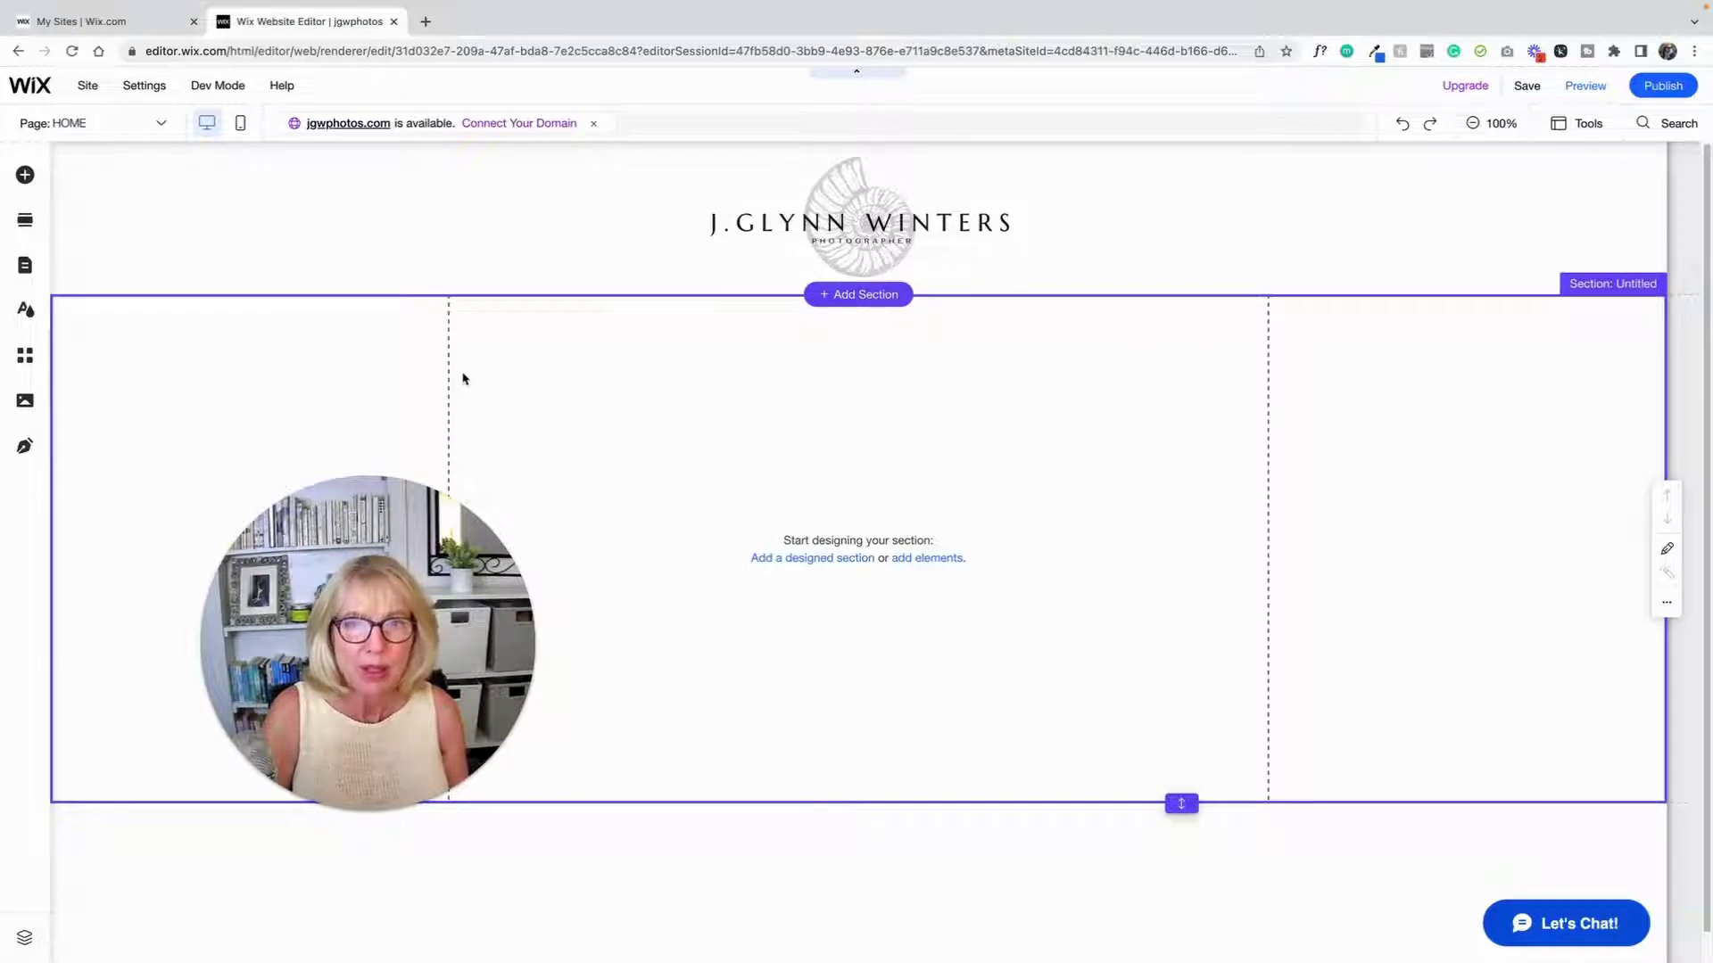
{"action": "left_click", "coordinate": [510, 251]}
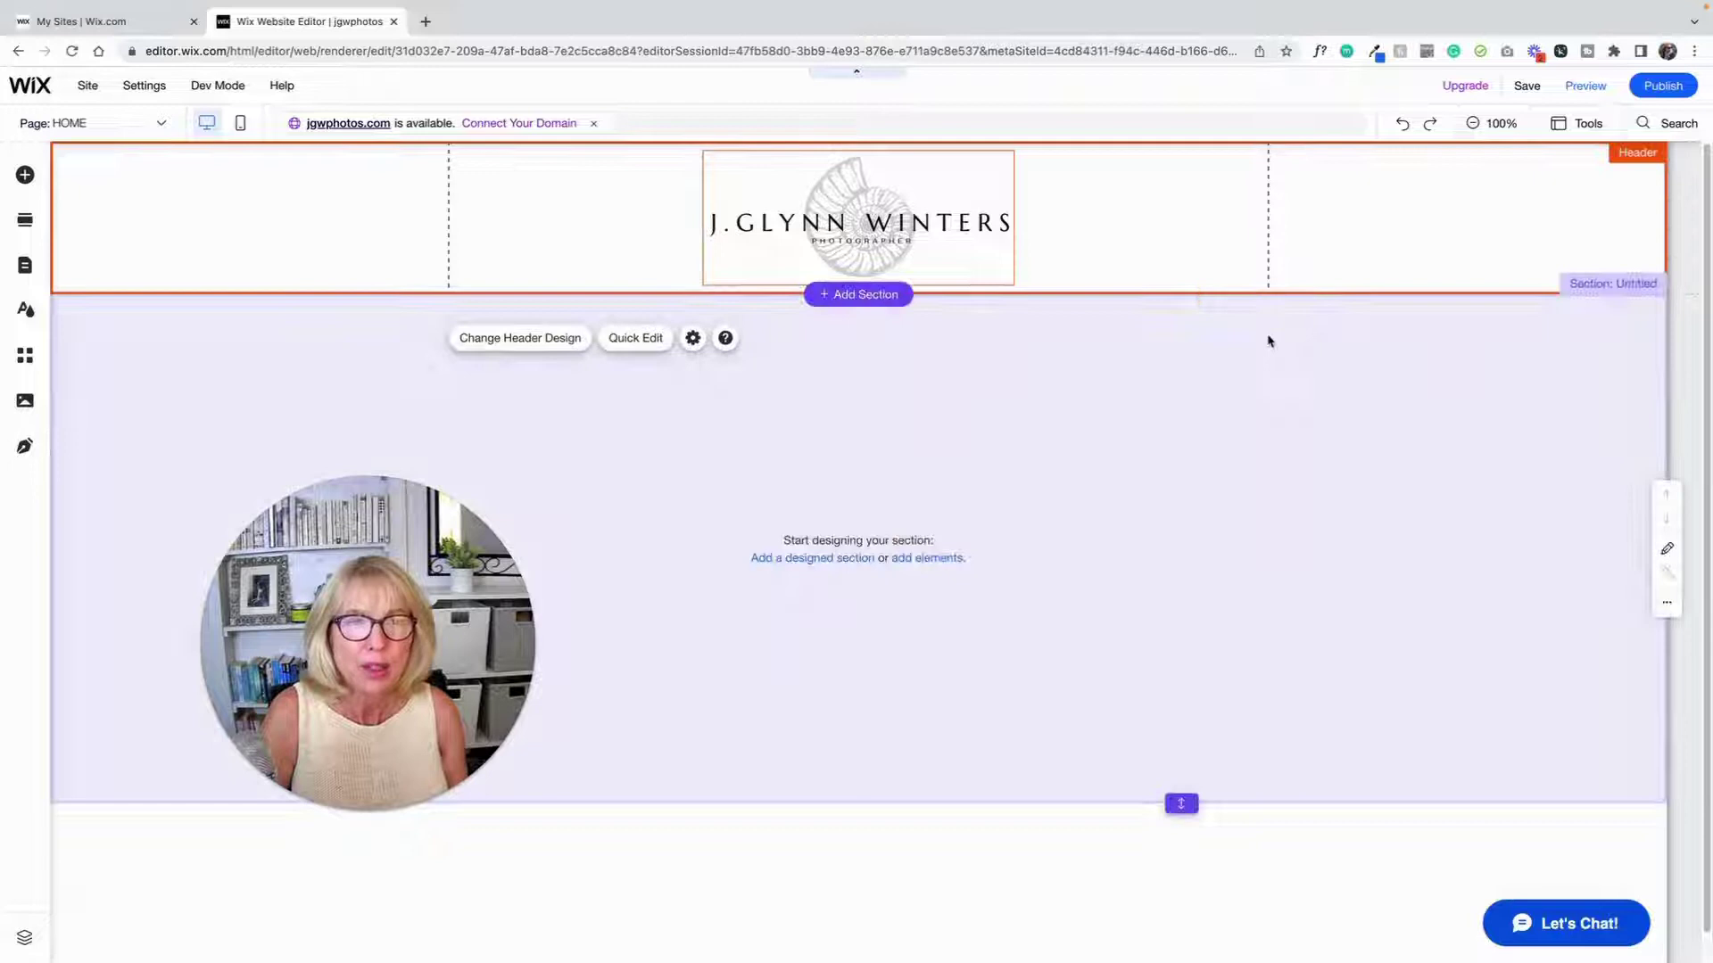
{"action": "left_click", "coordinate": [1261, 327]}
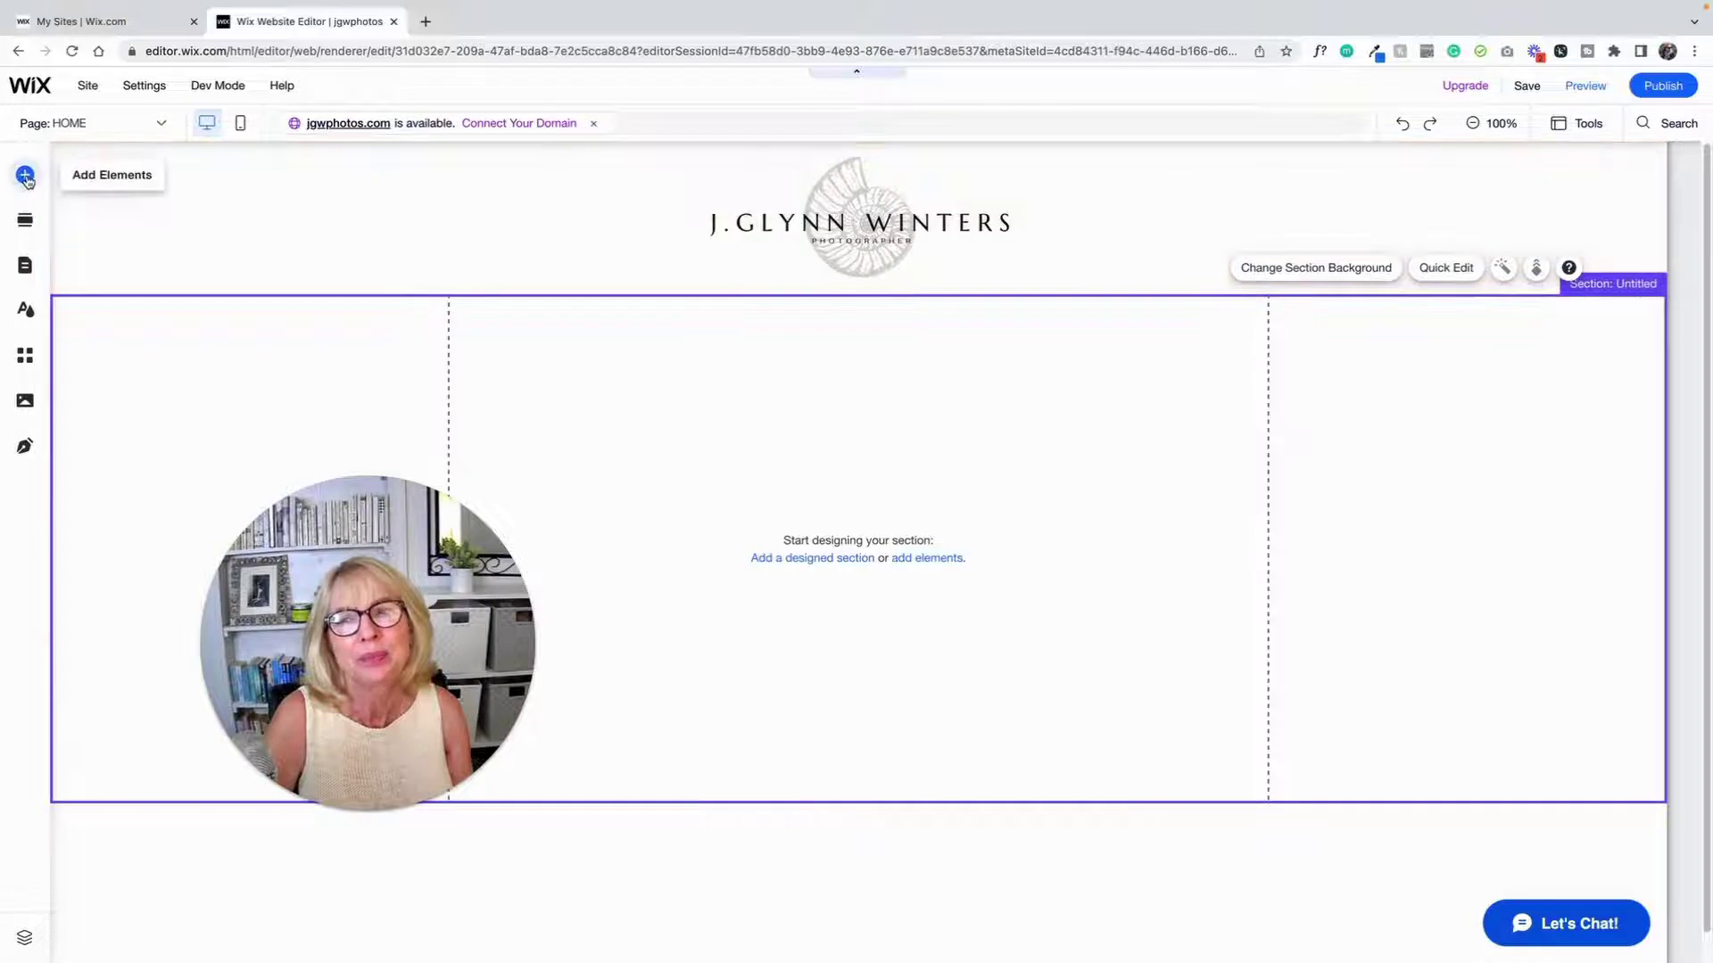
- Open the Strip category of Add Elements and browse the Classic and Featured strip designs
{"action": "left_click", "coordinate": [26, 177]}
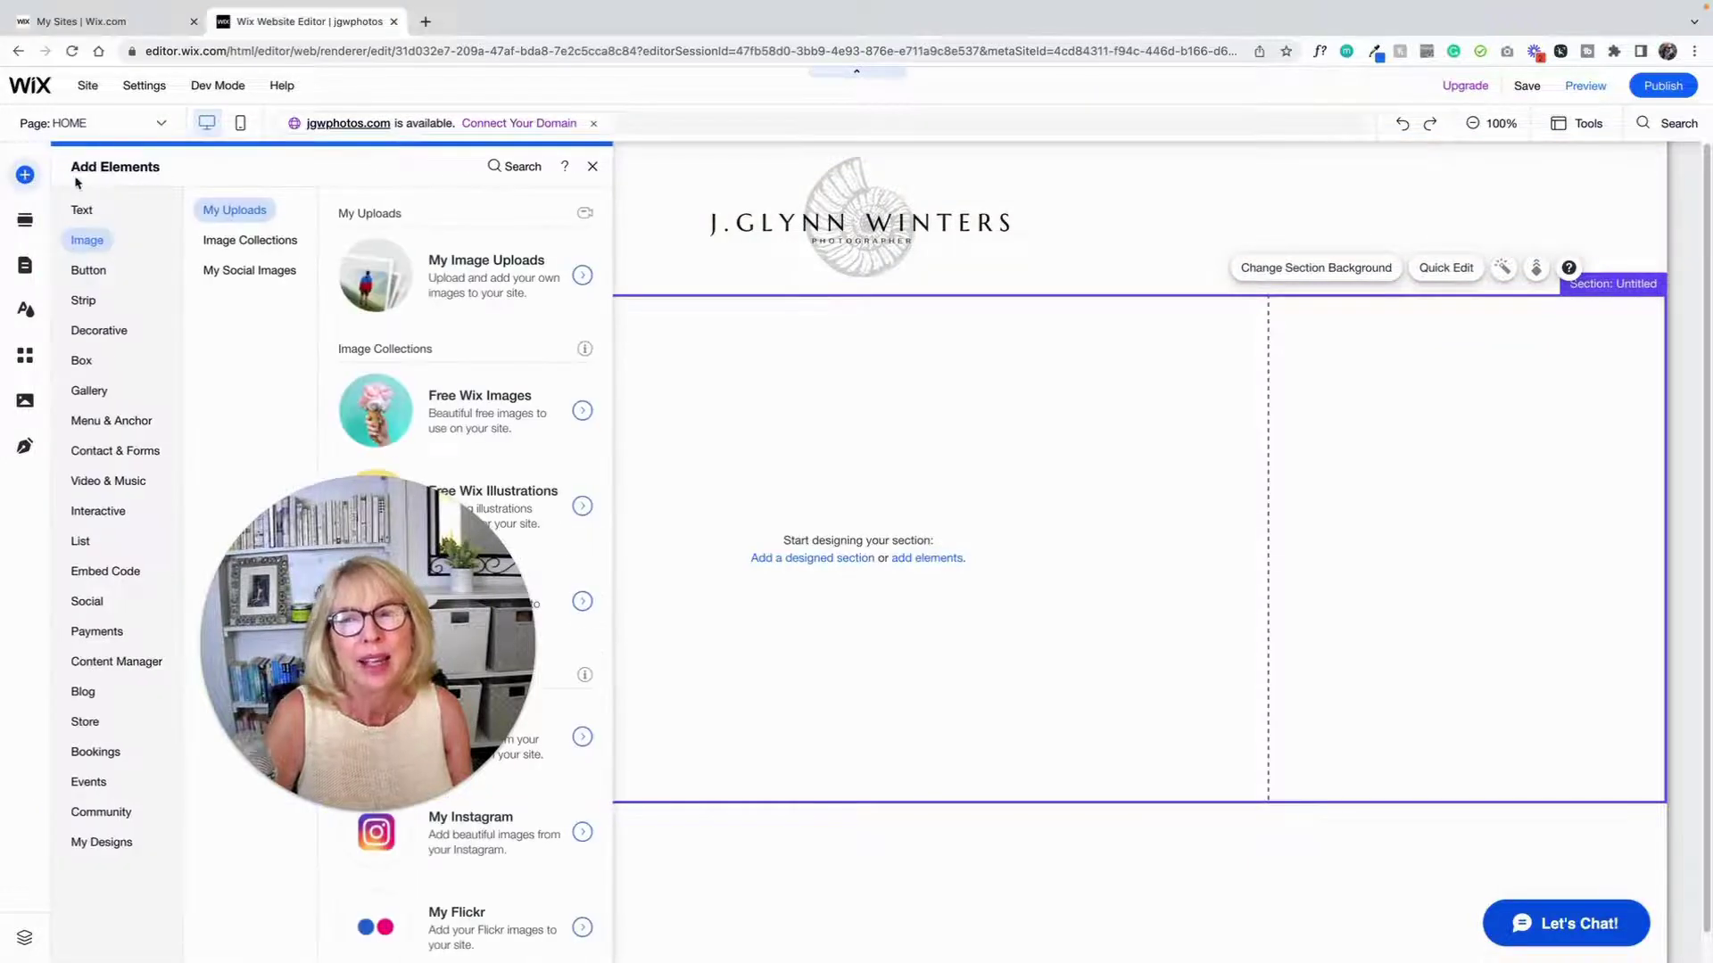
{"action": "left_click", "coordinate": [82, 303]}
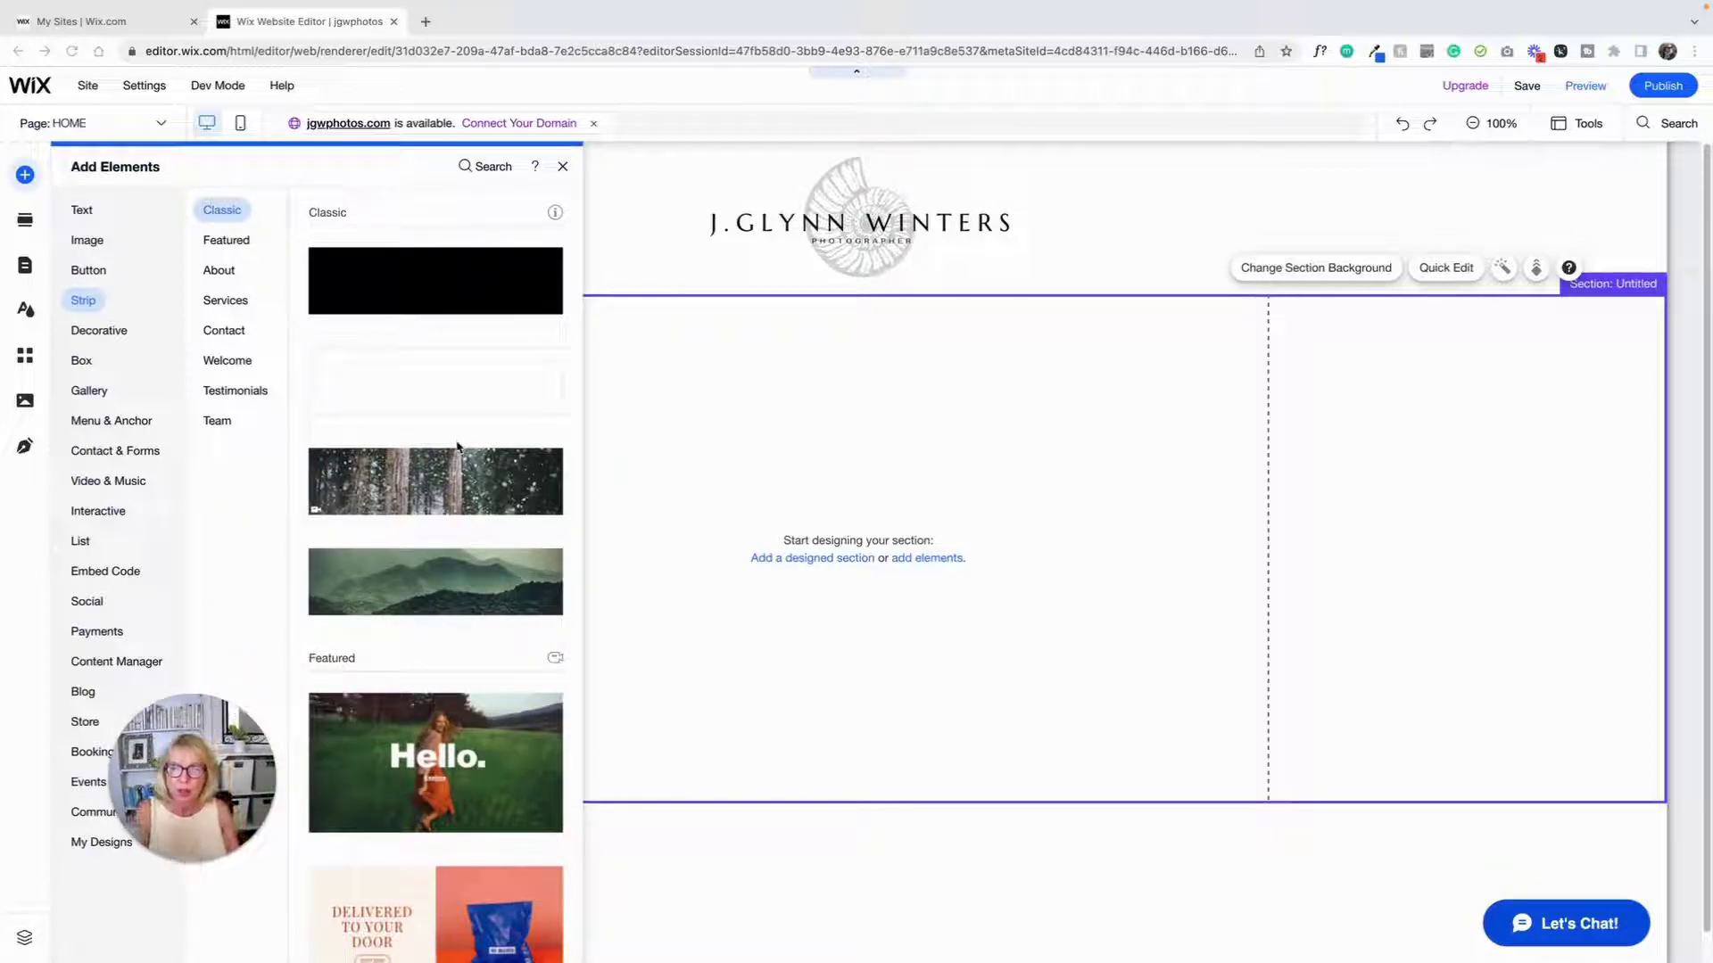
{"action": "scroll", "coordinate": [451, 441], "scroll_direction": "down", "scroll_amount": 7}
{"action": "scroll", "coordinate": [456, 455], "scroll_direction": "down", "scroll_amount": 6}
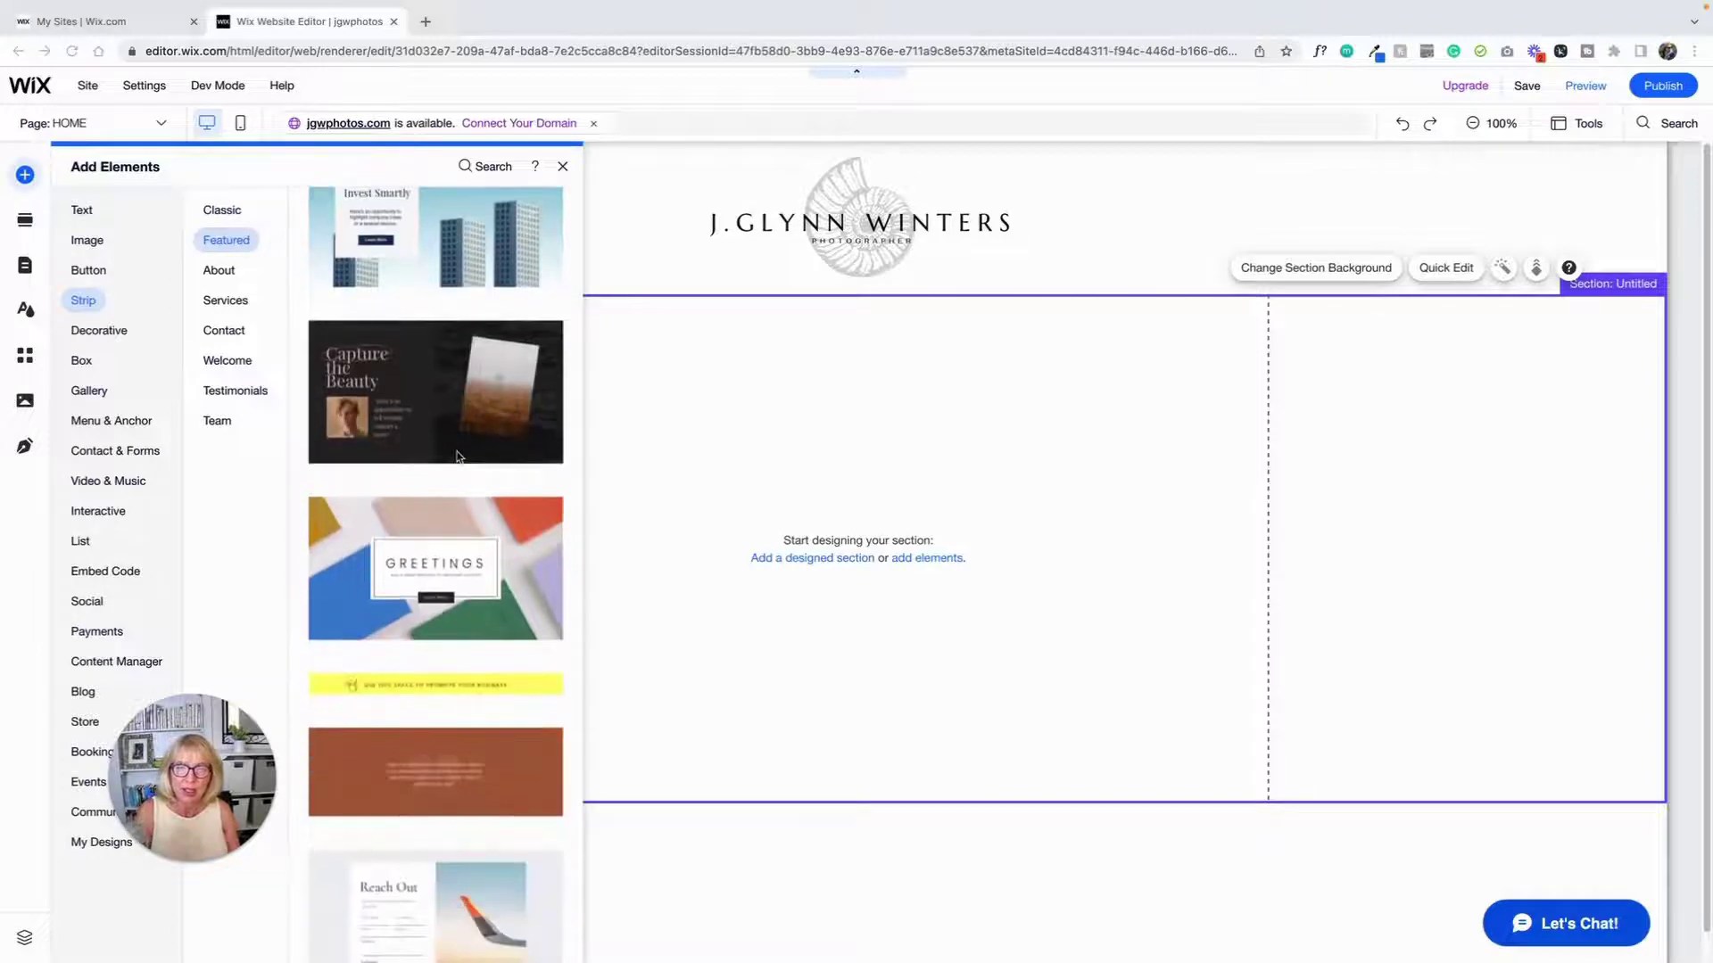
{"action": "scroll", "coordinate": [456, 458], "scroll_direction": "up", "scroll_amount": 13}
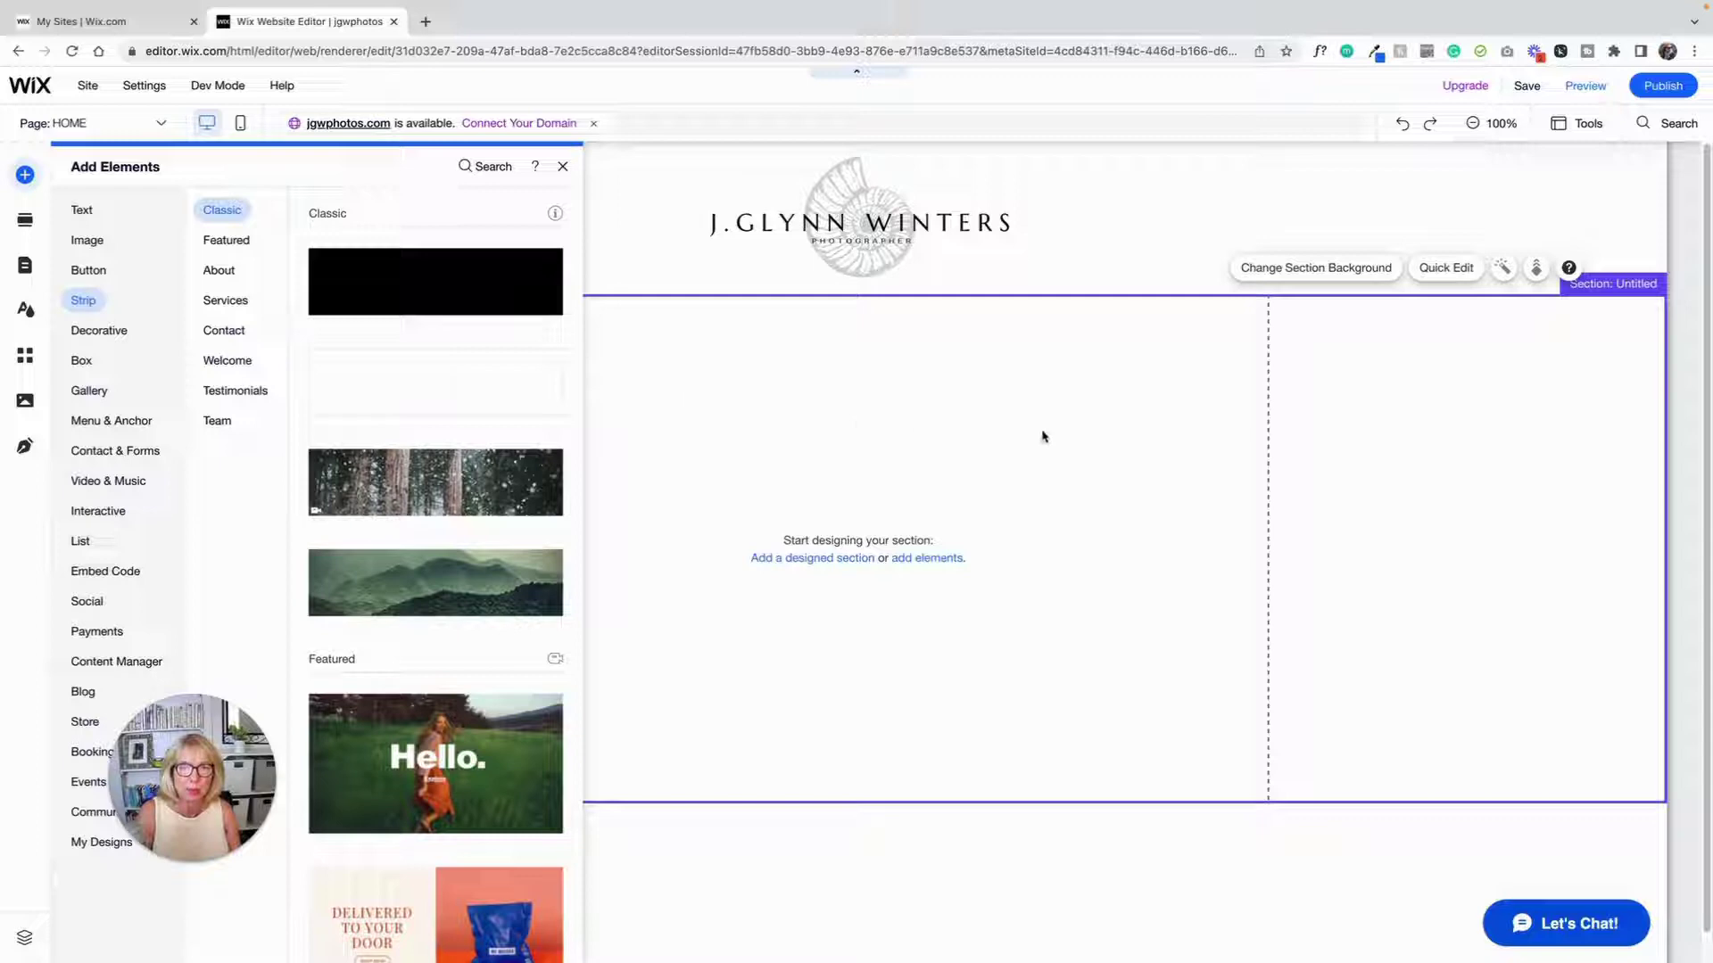
- Drop the white Classic strip into the untitled section, cut its height to a thin band, and nudge it lower
{"action": "left_click_drag", "start_coordinate": [432, 371], "coordinate": [887, 443]}
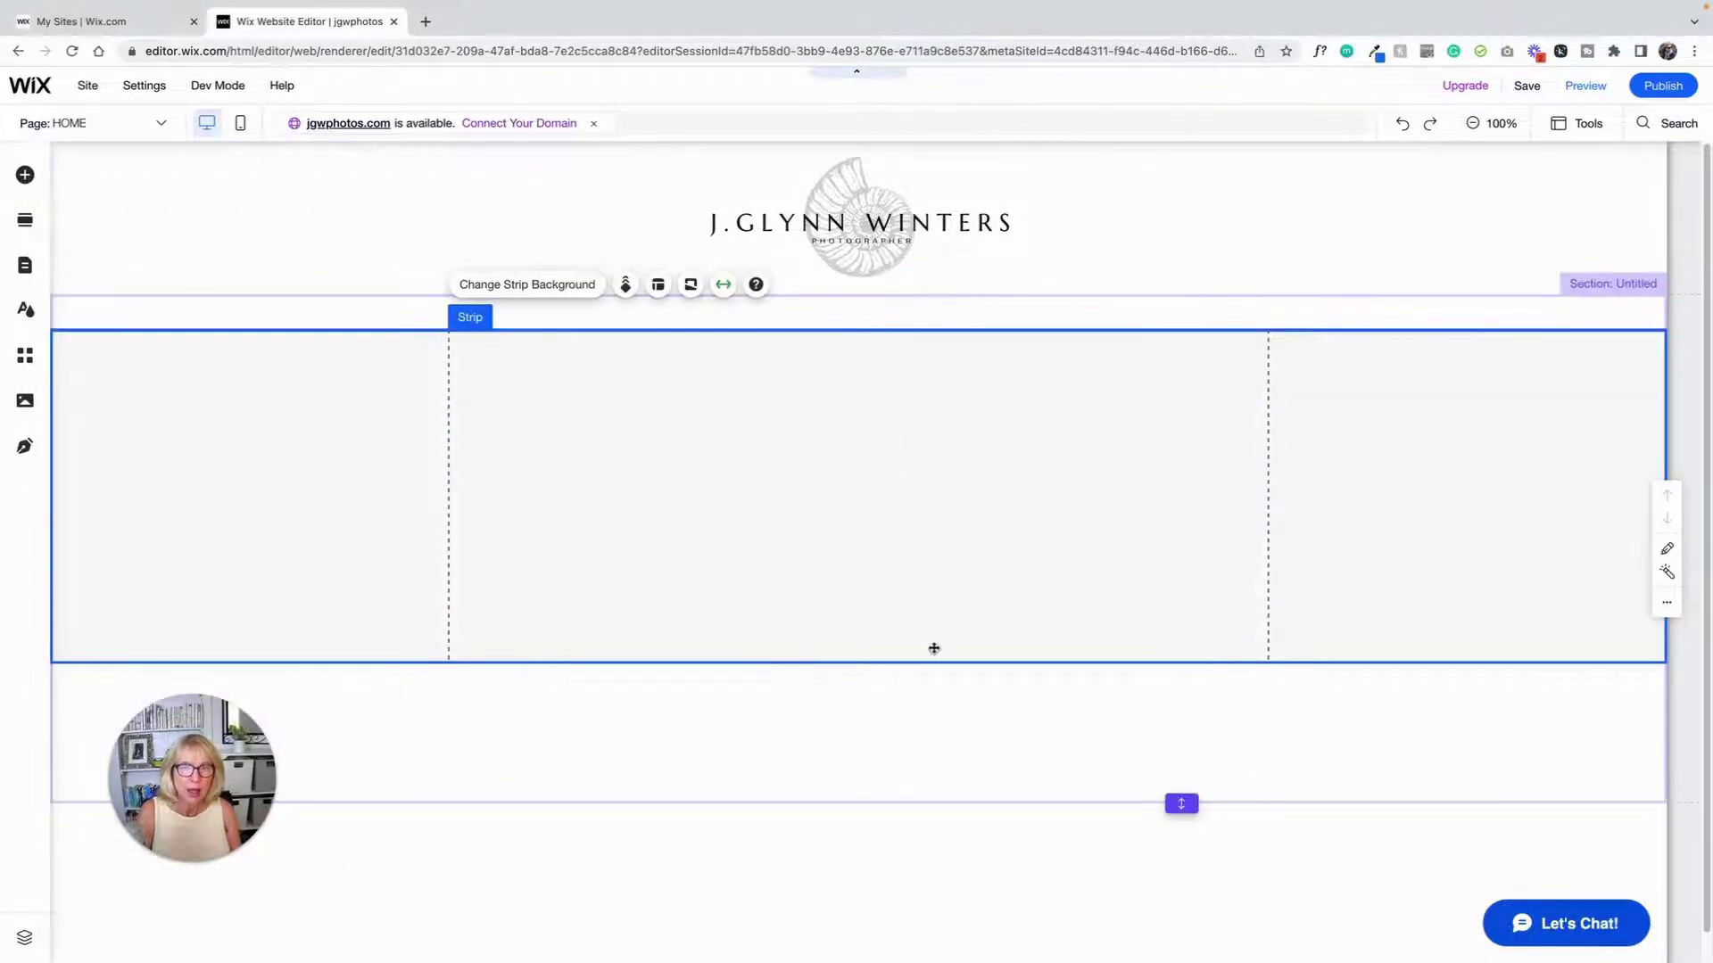
{"action": "left_click_drag", "start_coordinate": [915, 665], "coordinate": [910, 452]}
{"action": "left_click_drag", "start_coordinate": [889, 331], "coordinate": [891, 376]}
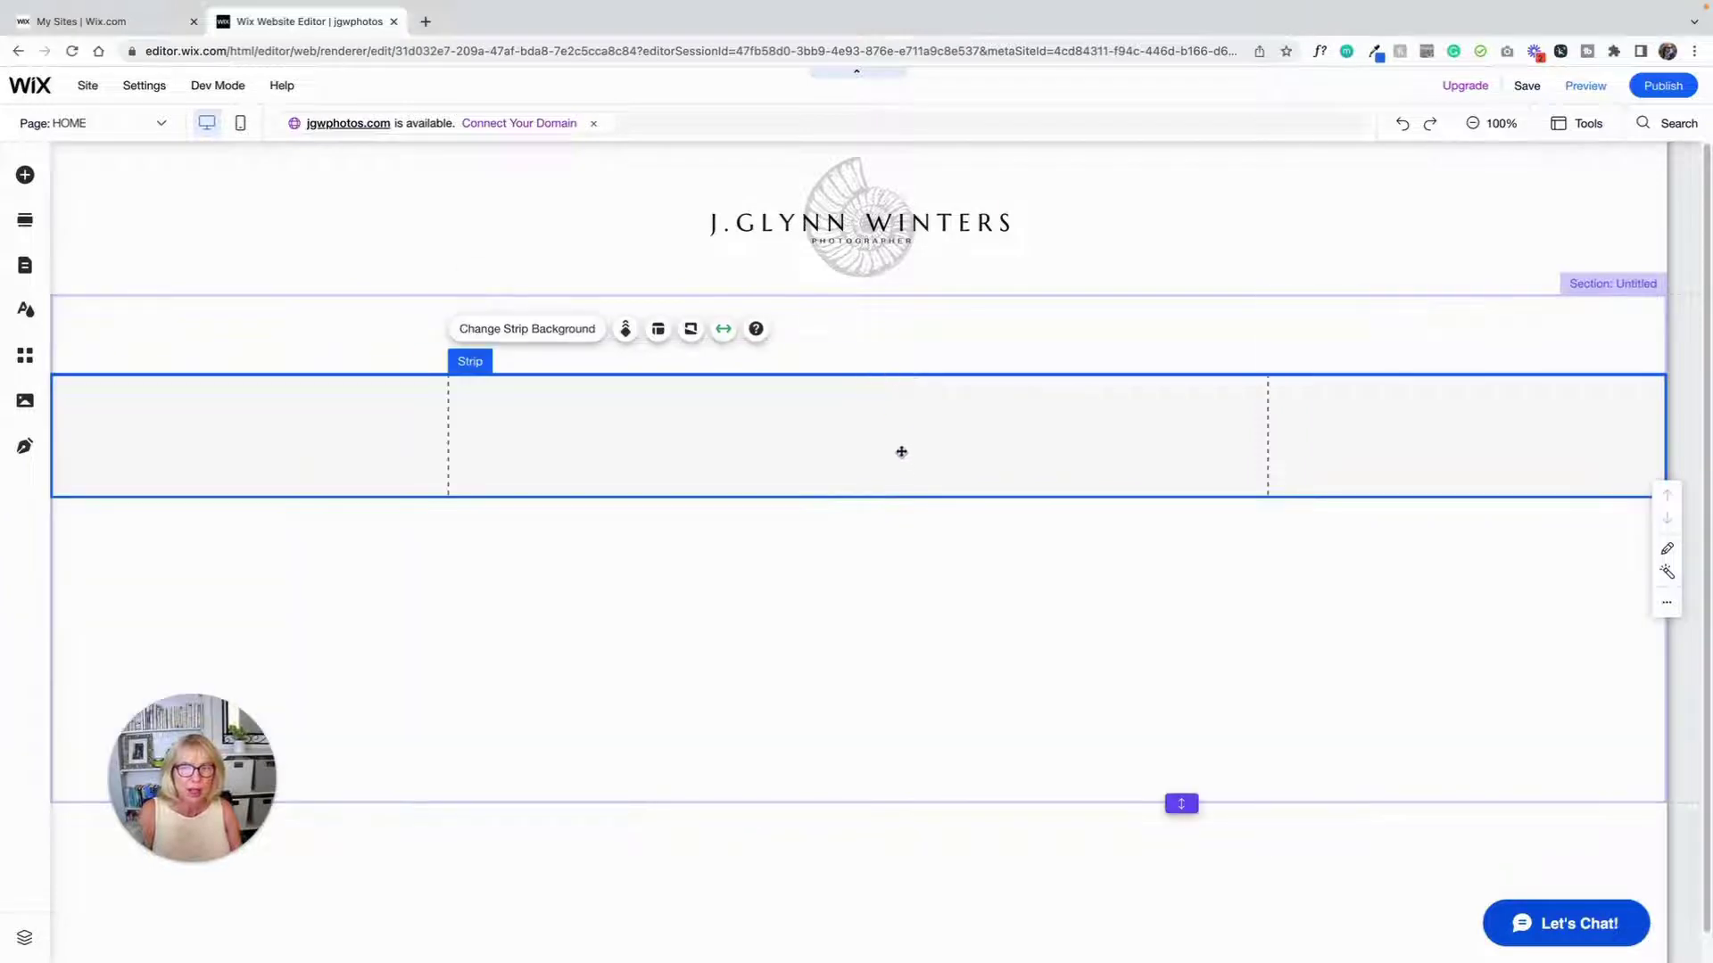
{"action": "mouse_move", "coordinate": [883, 485]}
{"action": "left_mouse_down"}
{"action": "mouse_move", "coordinate": [883, 444]}
{"action": "mouse_move", "coordinate": [882, 600]}
{"action": "mouse_move", "coordinate": [878, 499]}
{"action": "left_mouse_up"}
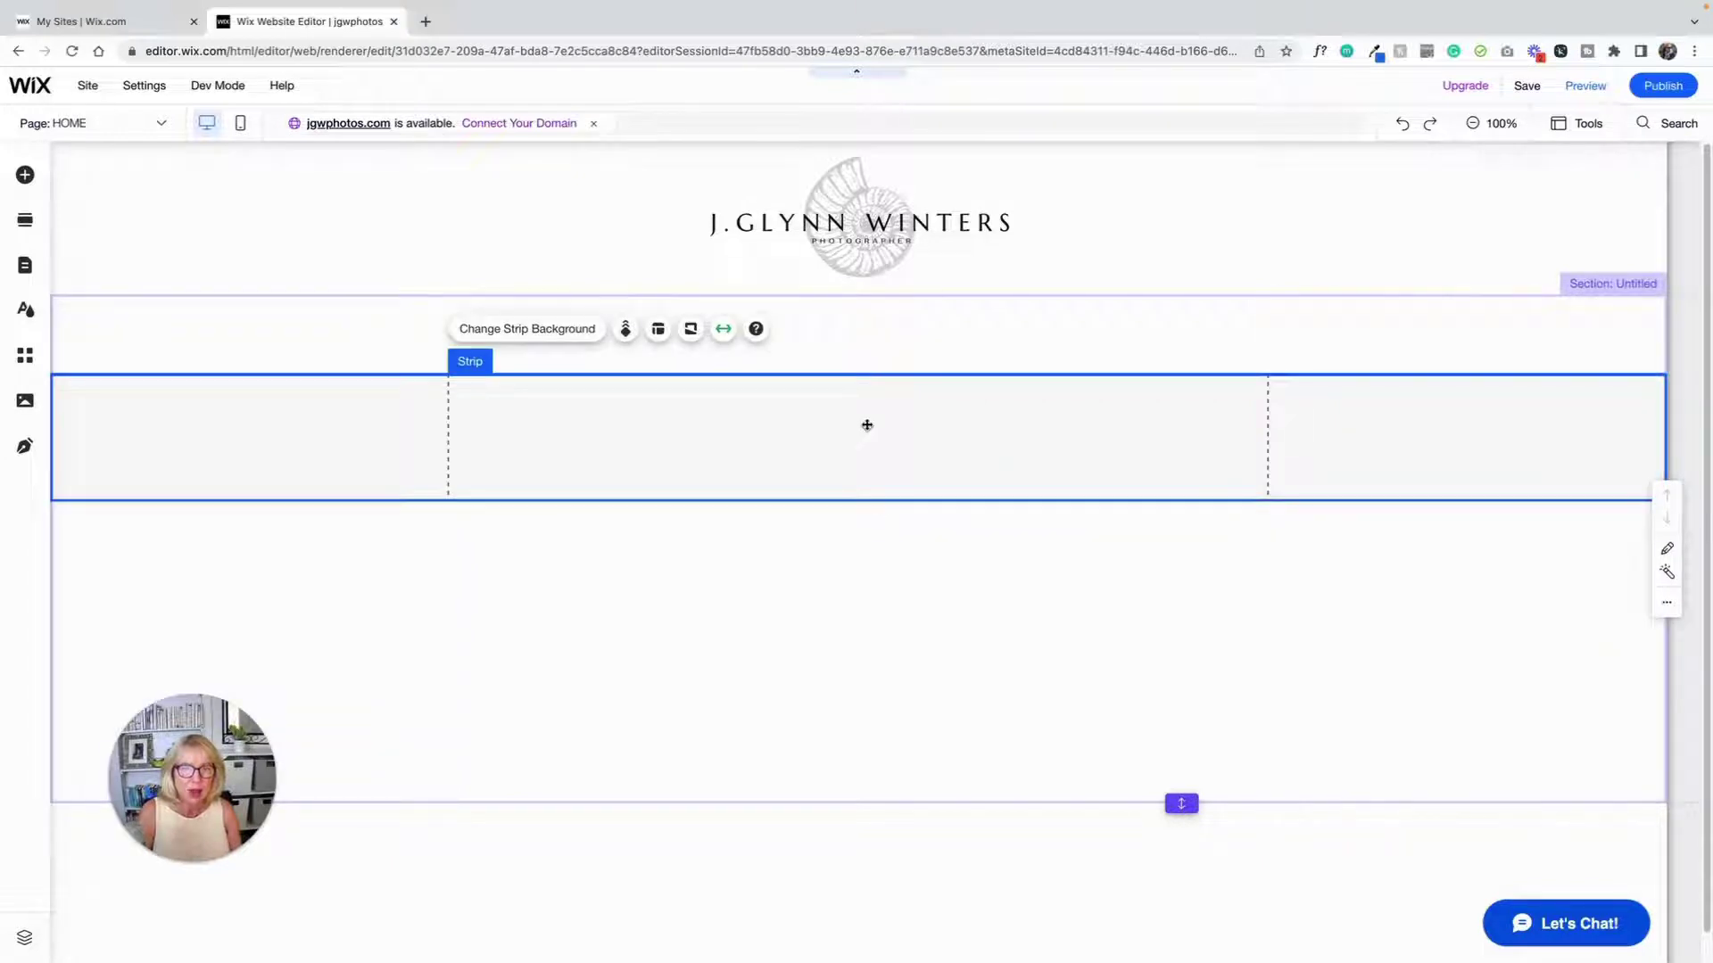
{"action": "mouse_move", "coordinate": [869, 429]}
{"action": "left_mouse_down"}
{"action": "mouse_move", "coordinate": [875, 543]}
{"action": "mouse_move", "coordinate": [868, 386]}
{"action": "mouse_move", "coordinate": [864, 446]}
{"action": "left_mouse_up"}
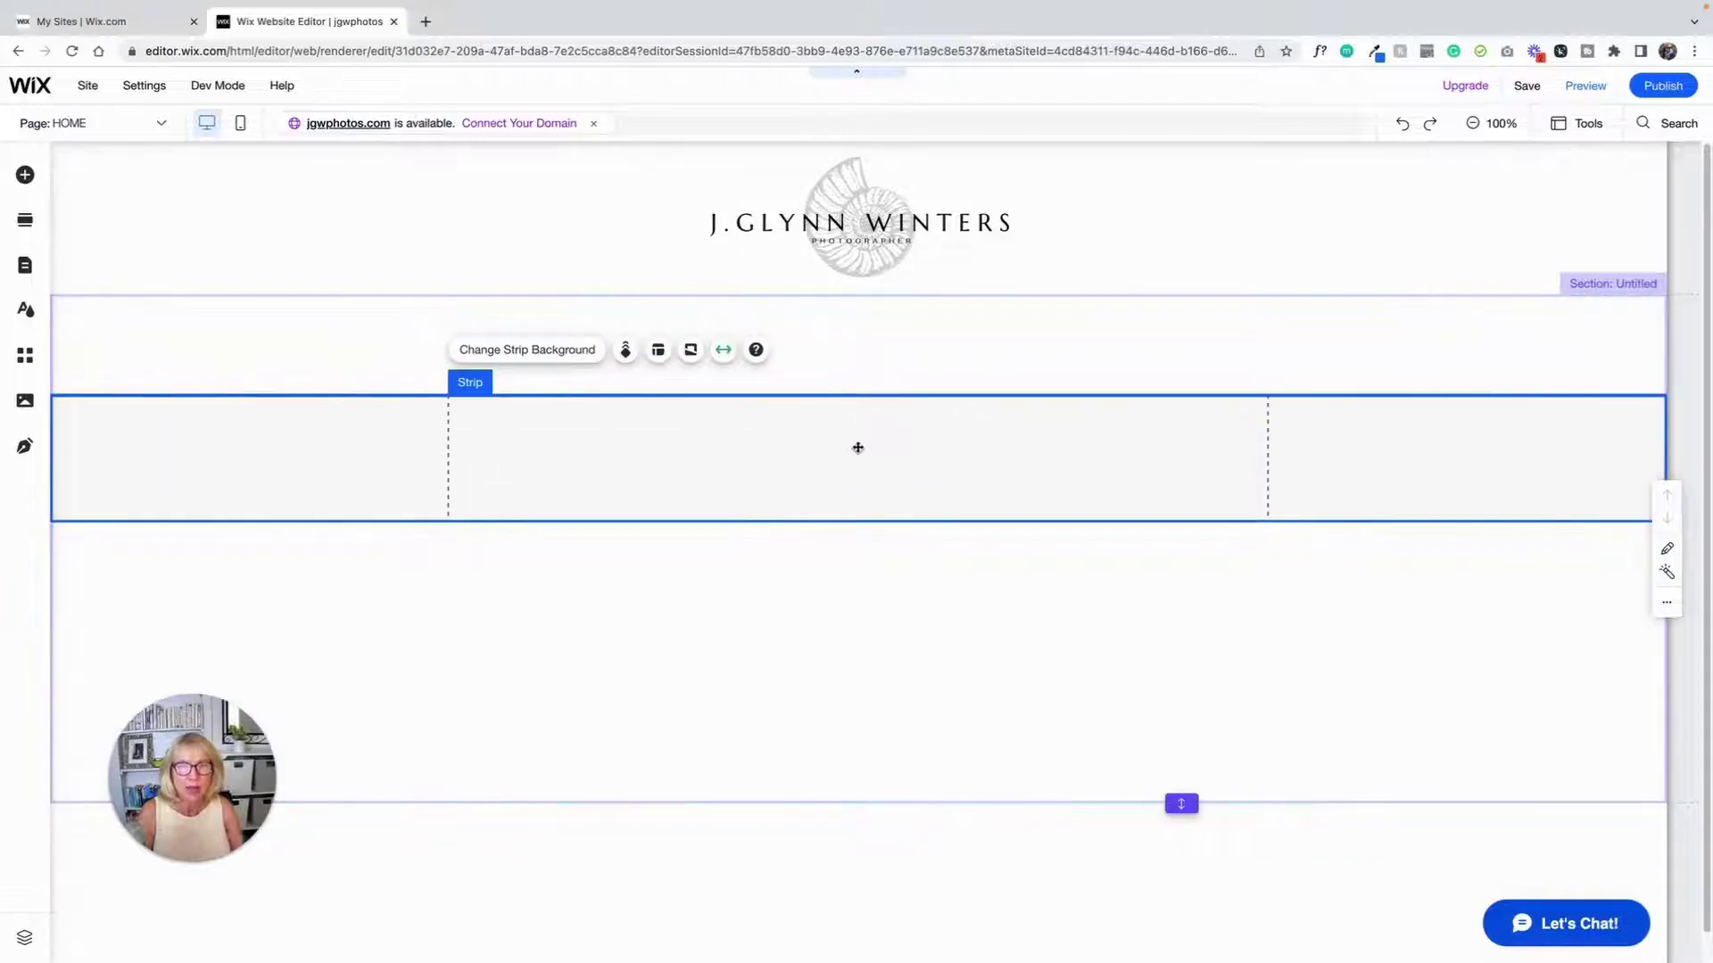
- Select the header, then nudge the blank strip slightly within the section
{"action": "left_click", "coordinate": [1166, 205]}
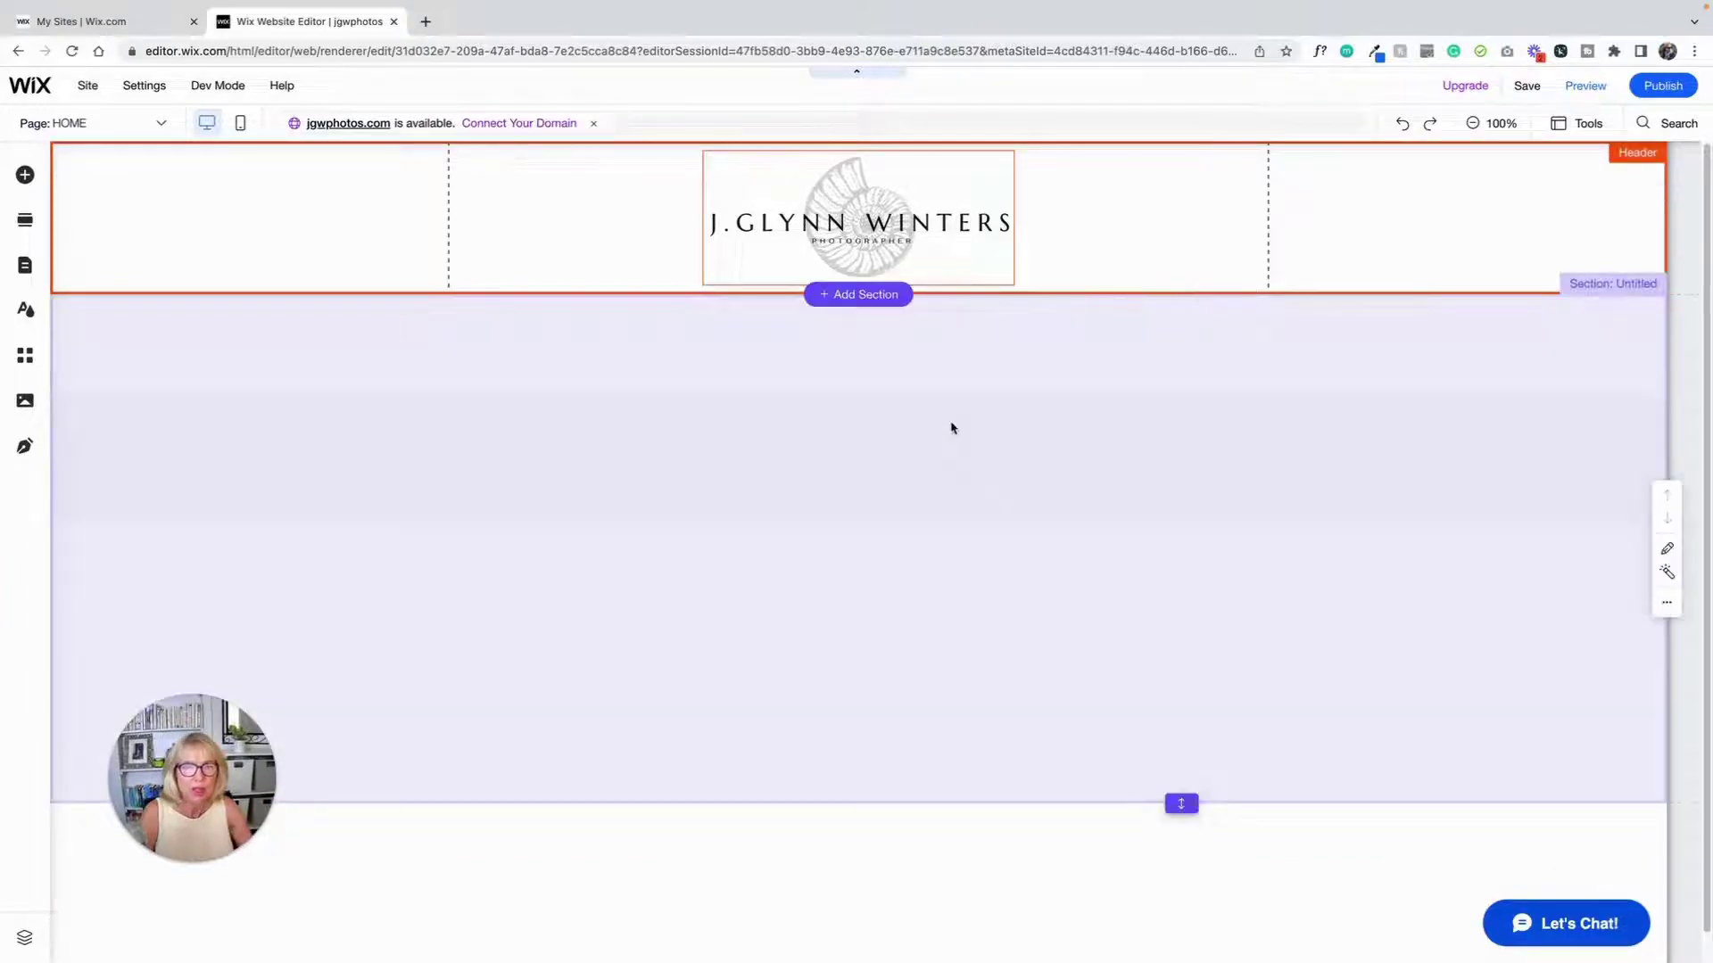
{"action": "left_click", "coordinate": [944, 425]}
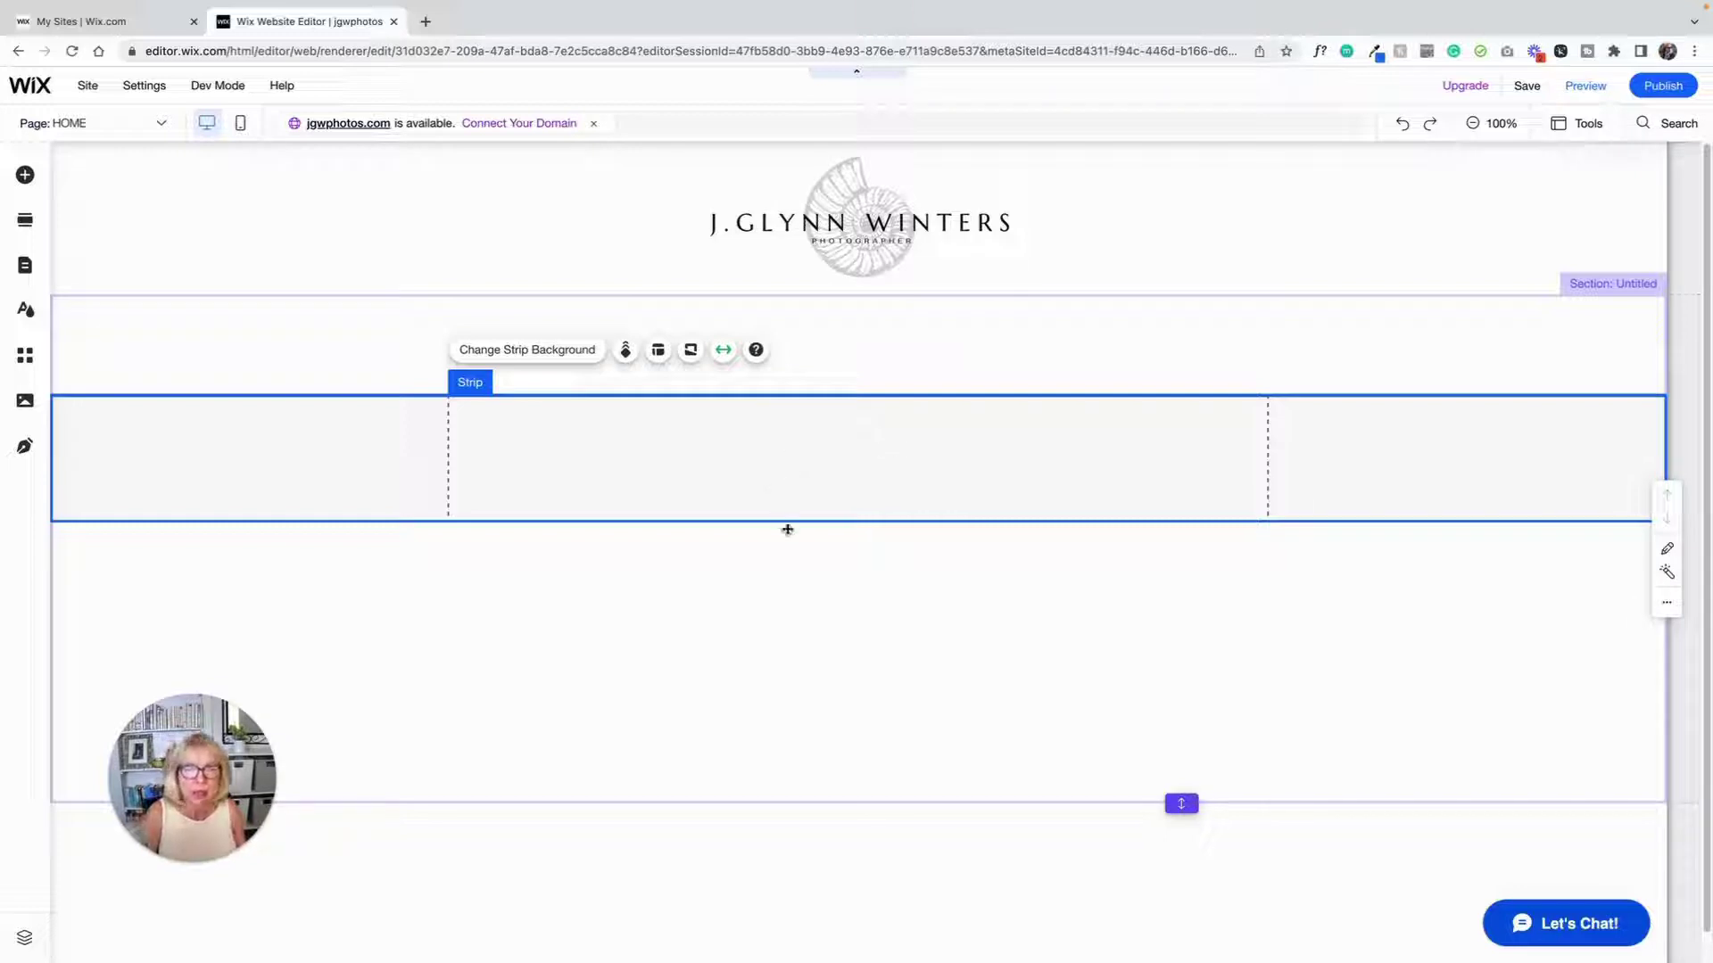
{"action": "mouse_move", "coordinate": [788, 530]}
{"action": "left_mouse_down"}
{"action": "mouse_move", "coordinate": [788, 547]}
{"action": "mouse_move", "coordinate": [796, 526]}
{"action": "left_mouse_up"}
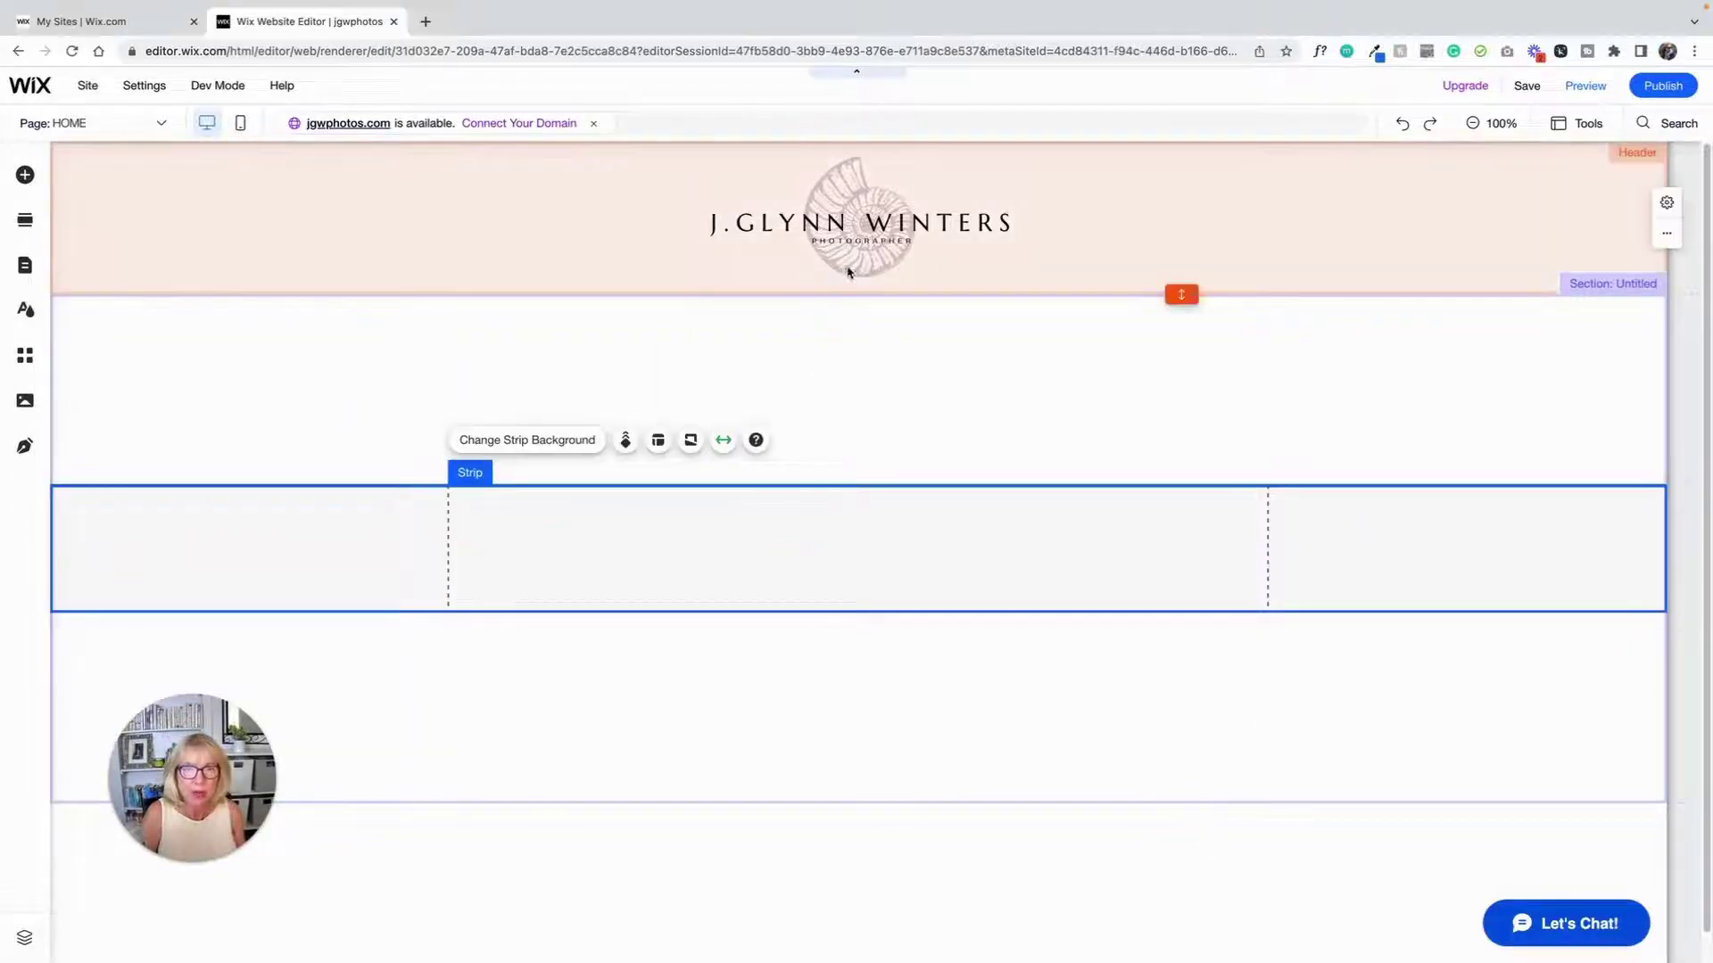
- Move the logo down into the section and drag the blank strip up into the header
{"action": "left_click", "coordinate": [865, 223]}
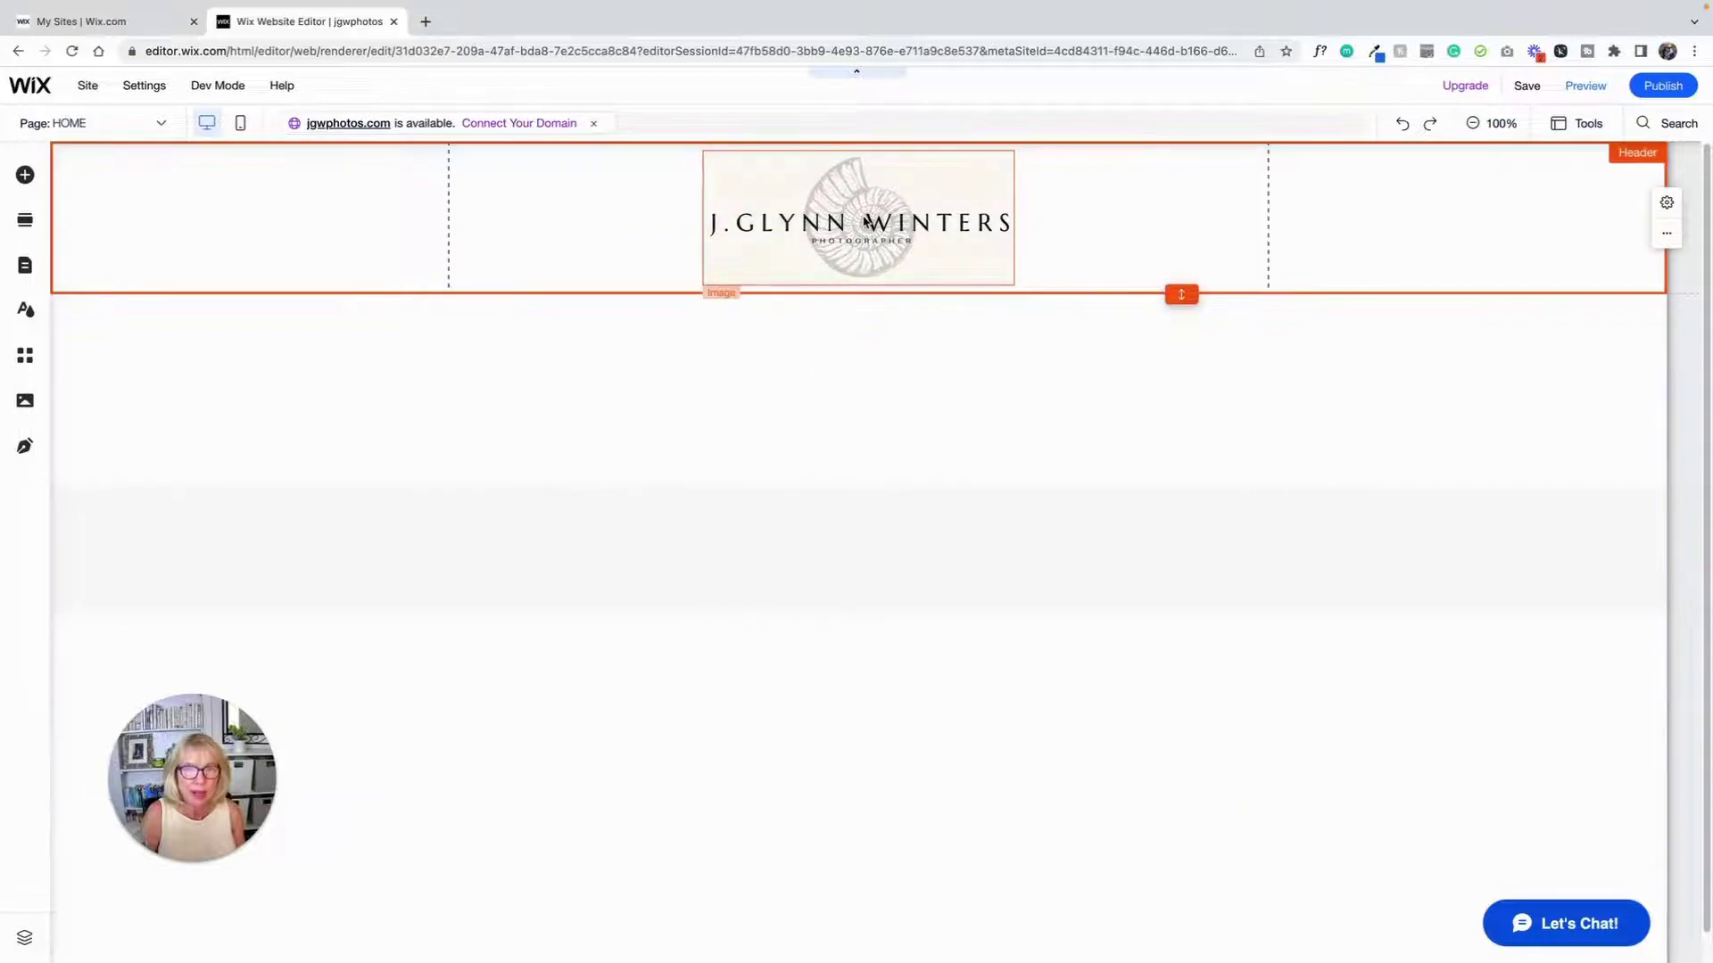
{"action": "left_click_drag", "start_coordinate": [866, 223], "coordinate": [864, 404]}
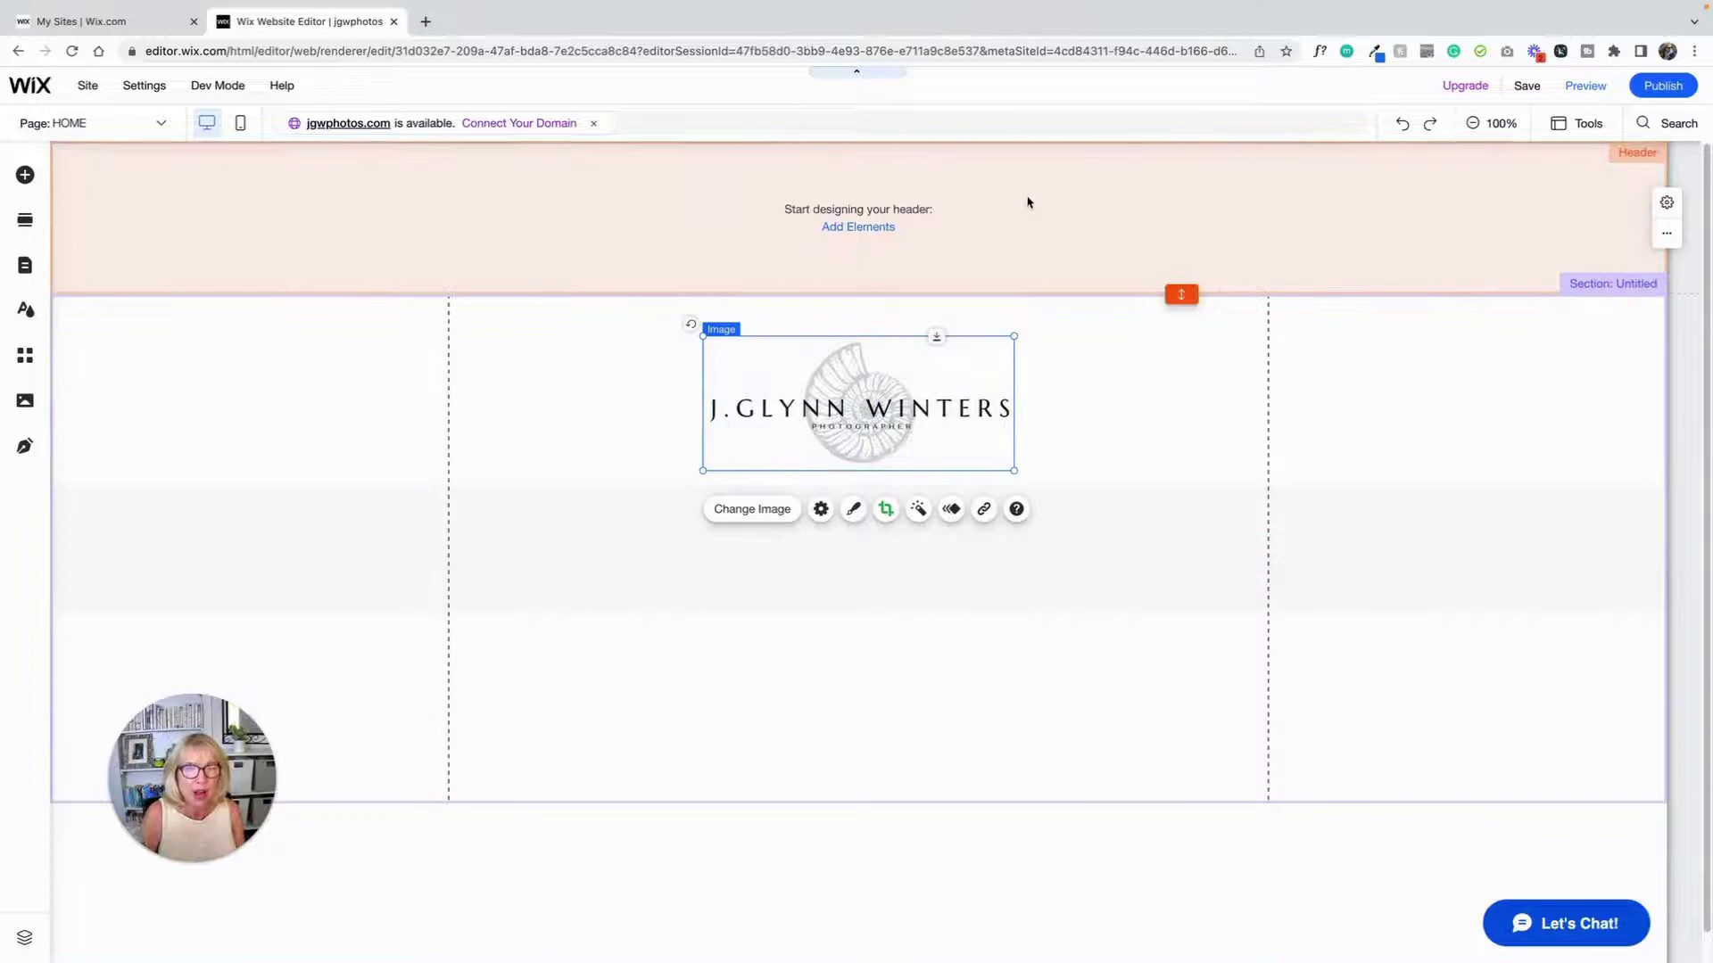
{"action": "left_click", "coordinate": [1067, 563]}
{"action": "left_click_drag", "start_coordinate": [1068, 559], "coordinate": [948, 188]}
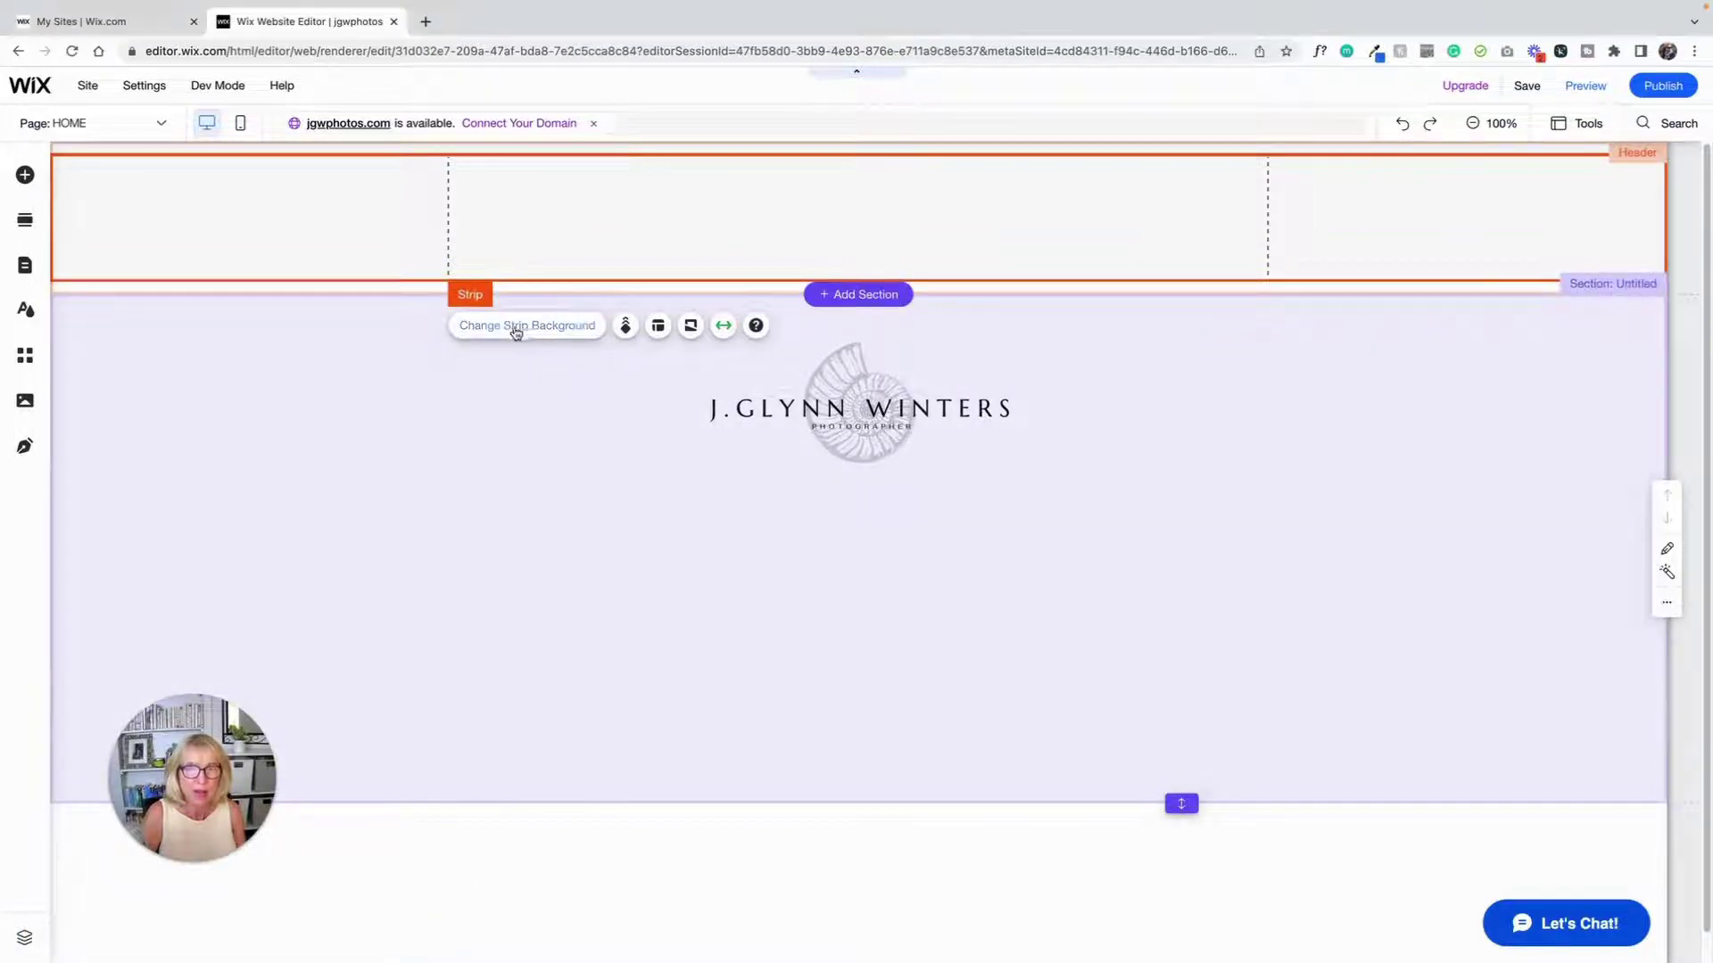
- Set the header strip's background color opacity to 0% so it is fully transparent
{"action": "left_click", "coordinate": [516, 330]}
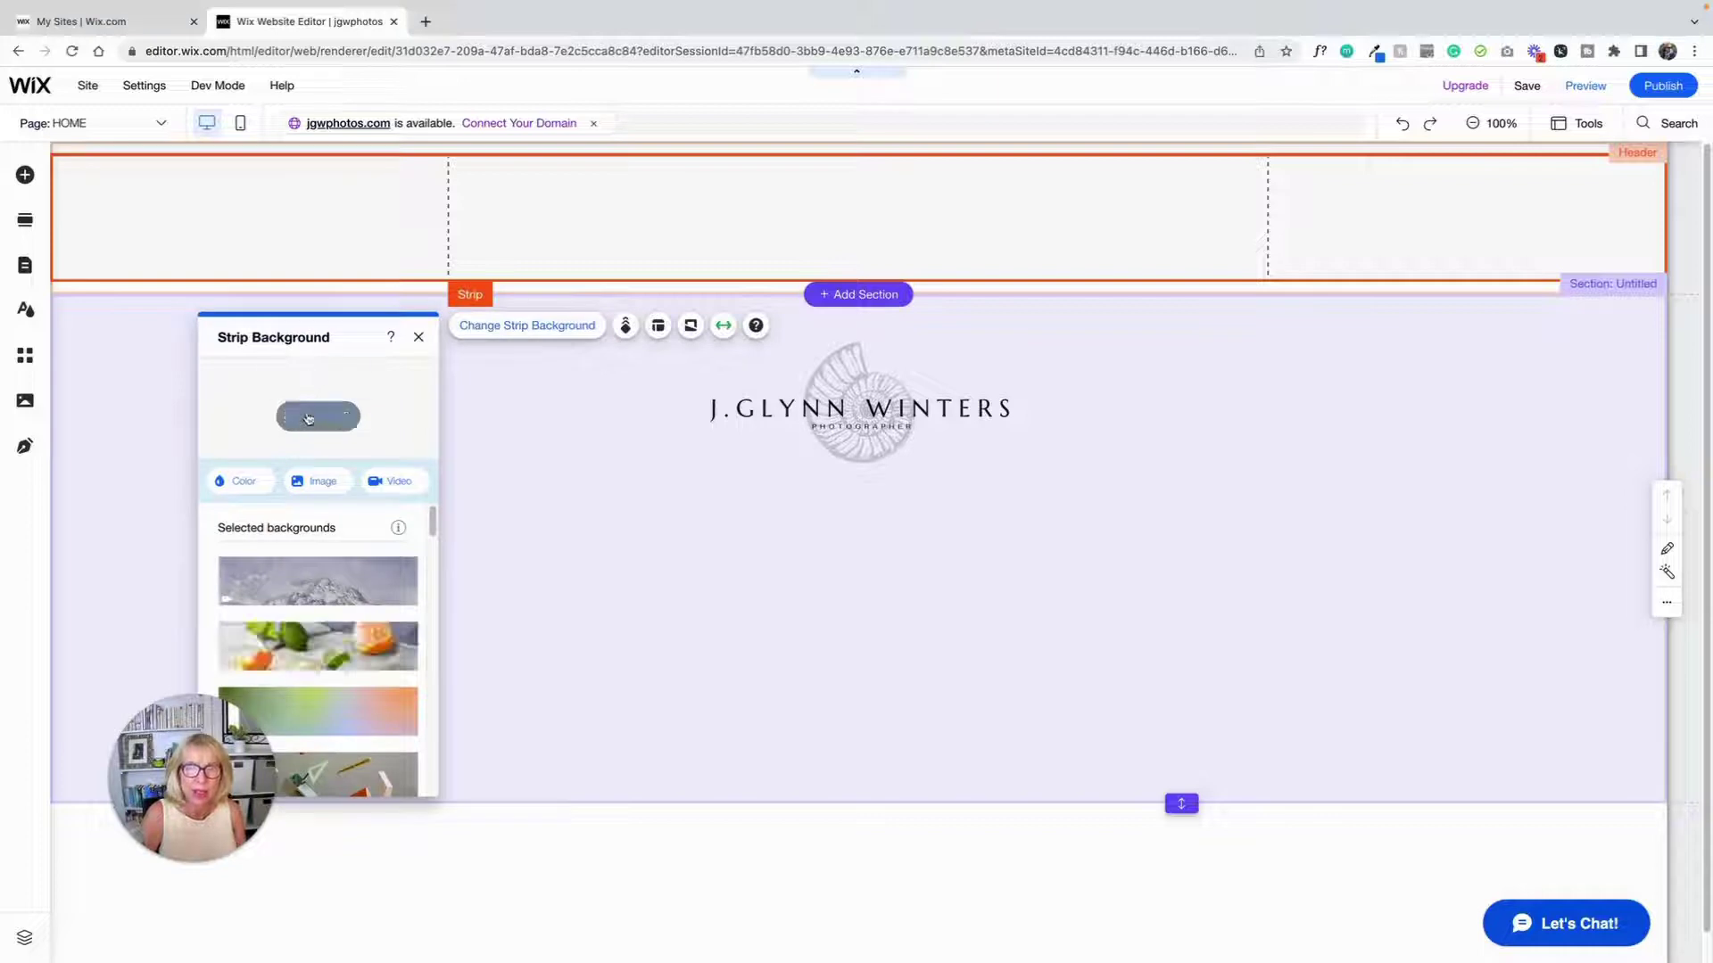
{"action": "left_click", "coordinate": [316, 419]}
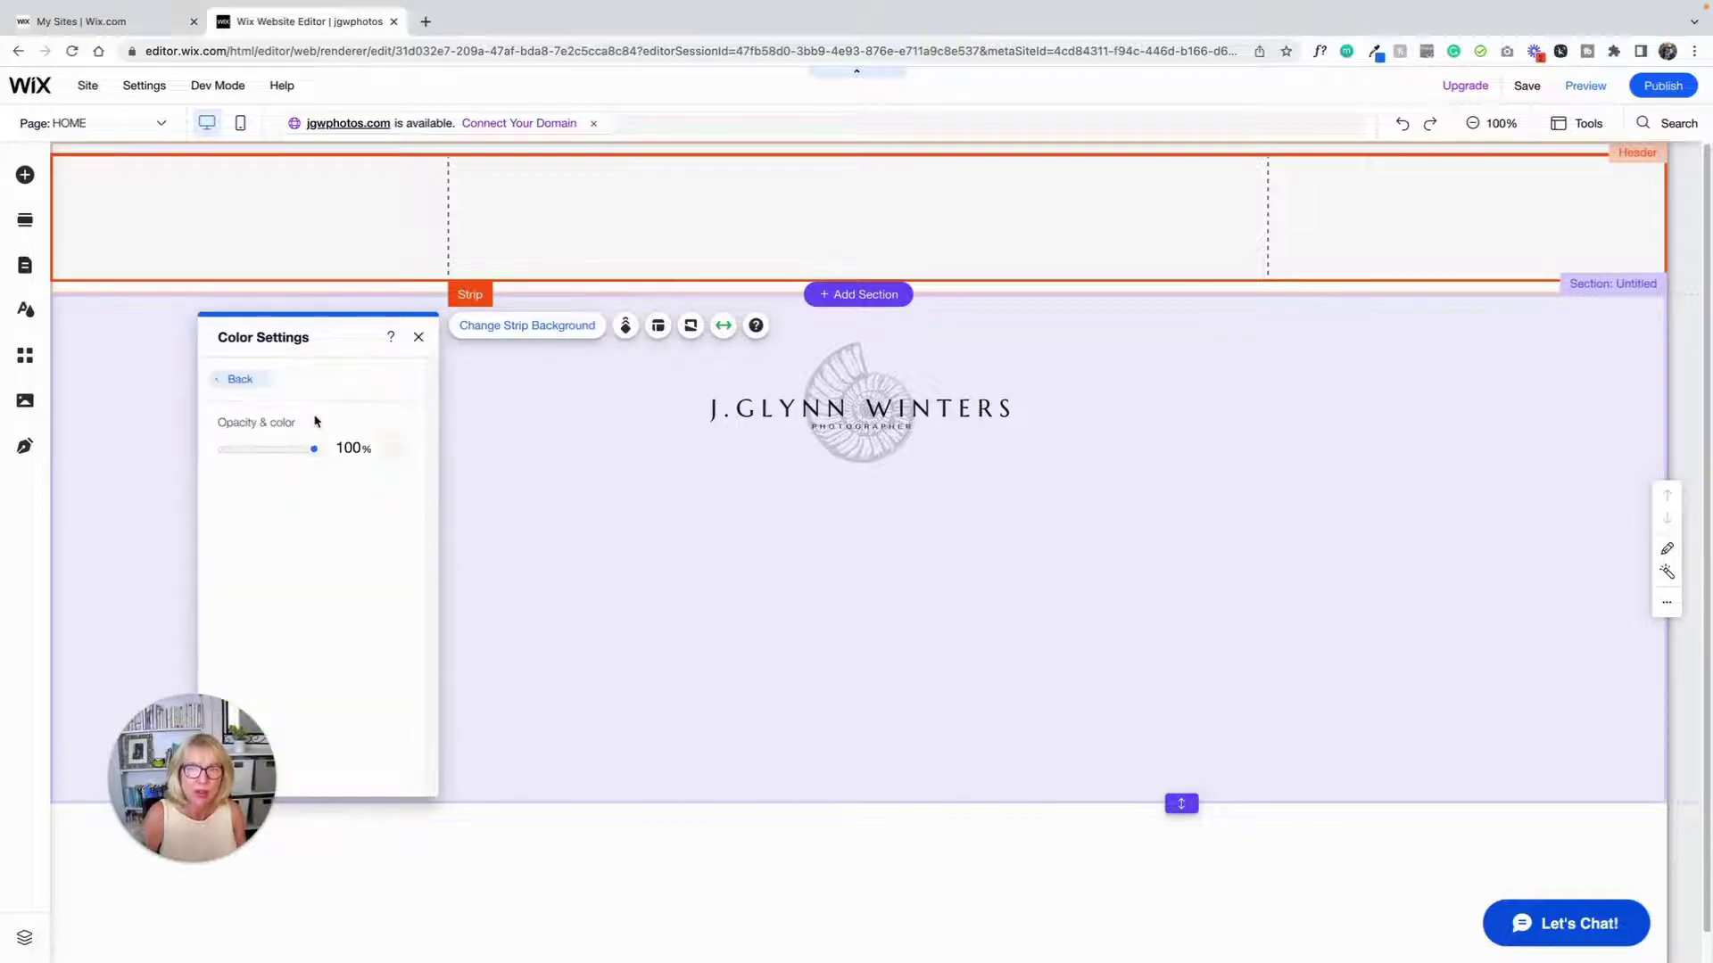
{"action": "left_click_drag", "start_coordinate": [314, 456], "coordinate": [218, 455]}
{"action": "left_click", "coordinate": [990, 224]}
{"action": "left_click", "coordinate": [980, 207]}
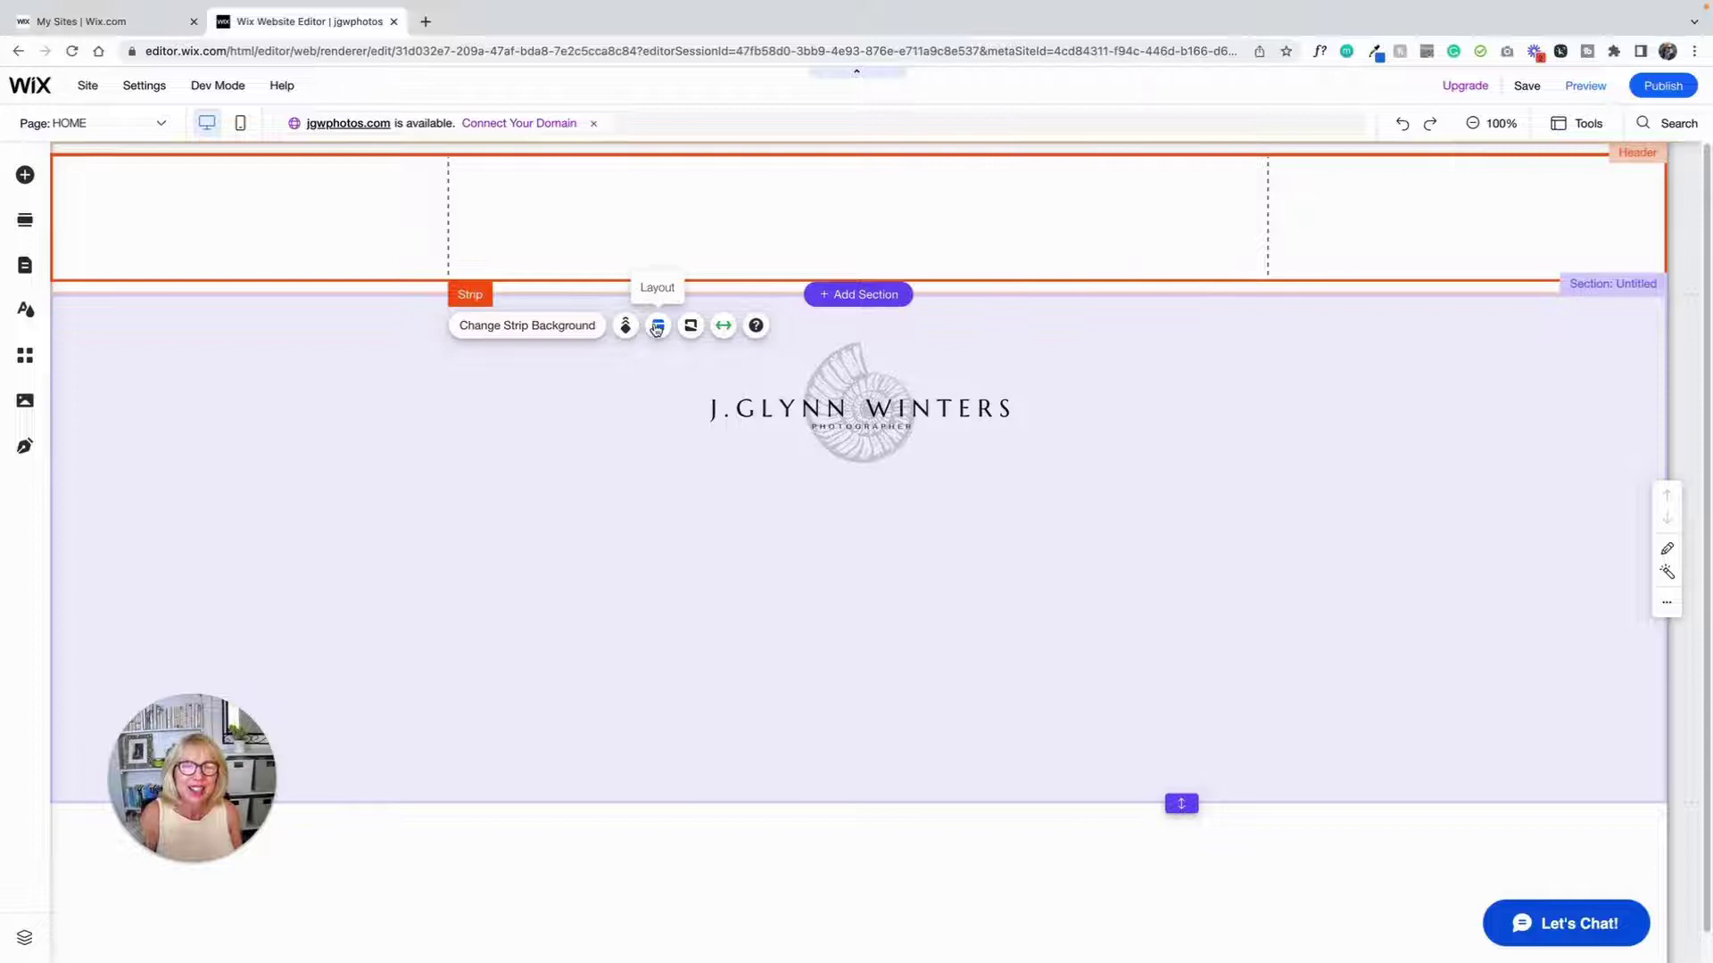
- Add a second column to the strip's layout and check each column, the section and the header
{"action": "left_click", "coordinate": [659, 328]}
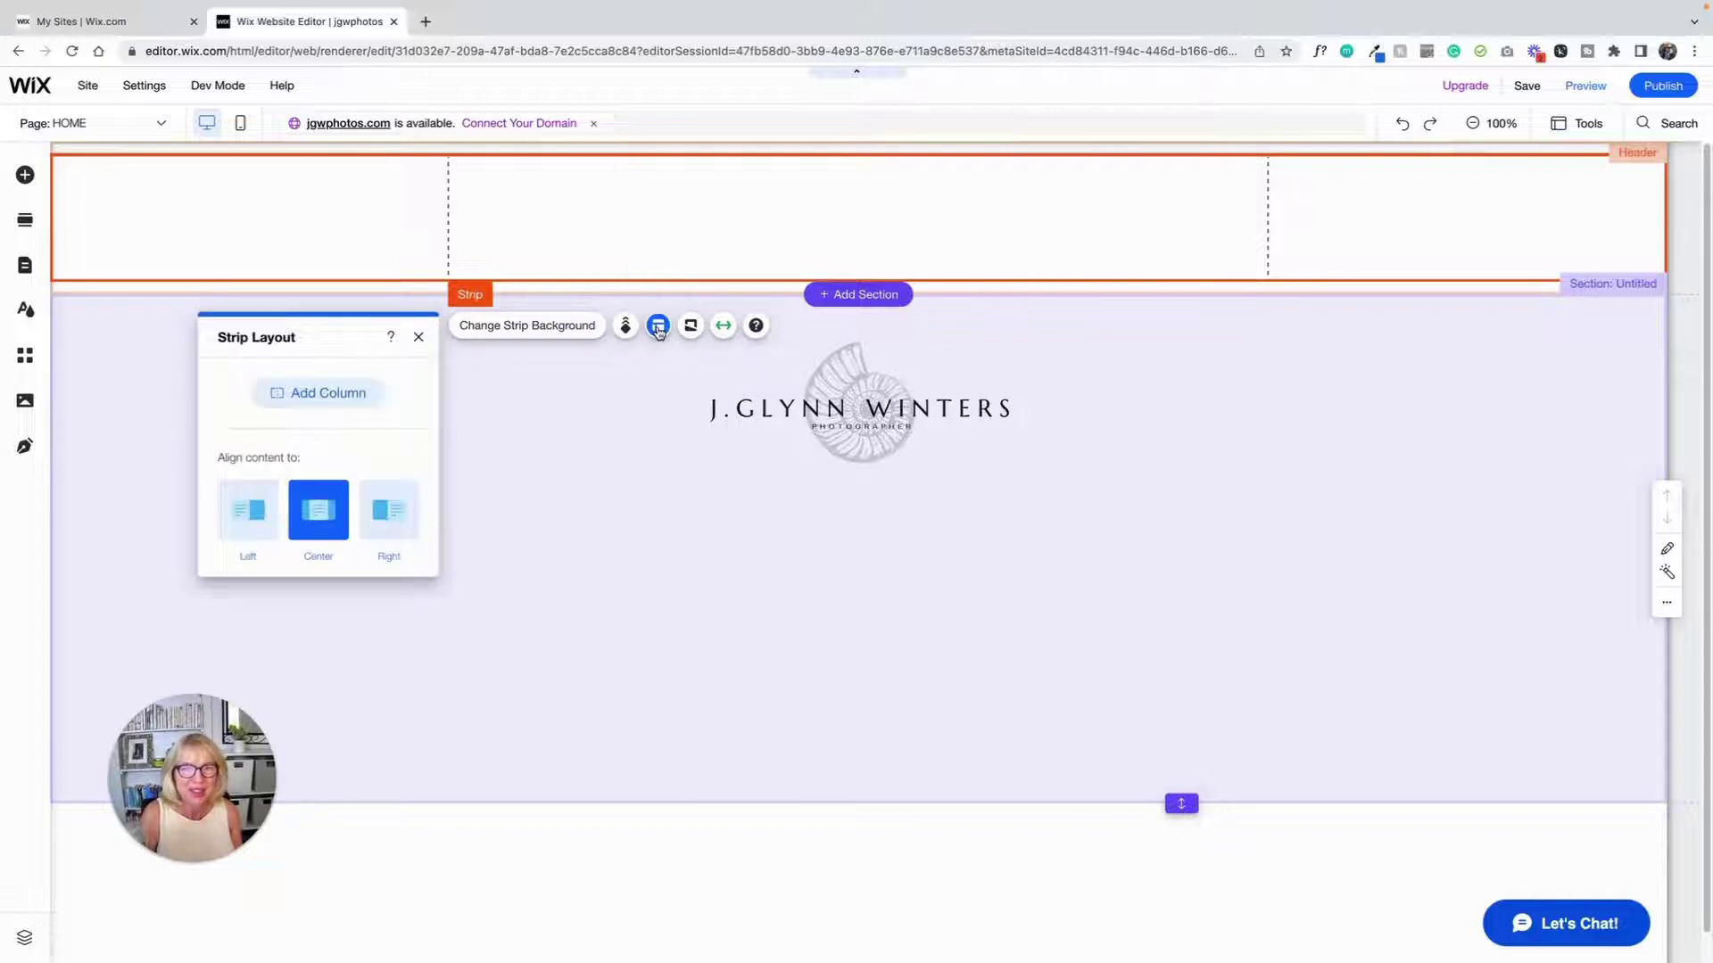
{"action": "left_click", "coordinate": [346, 393]}
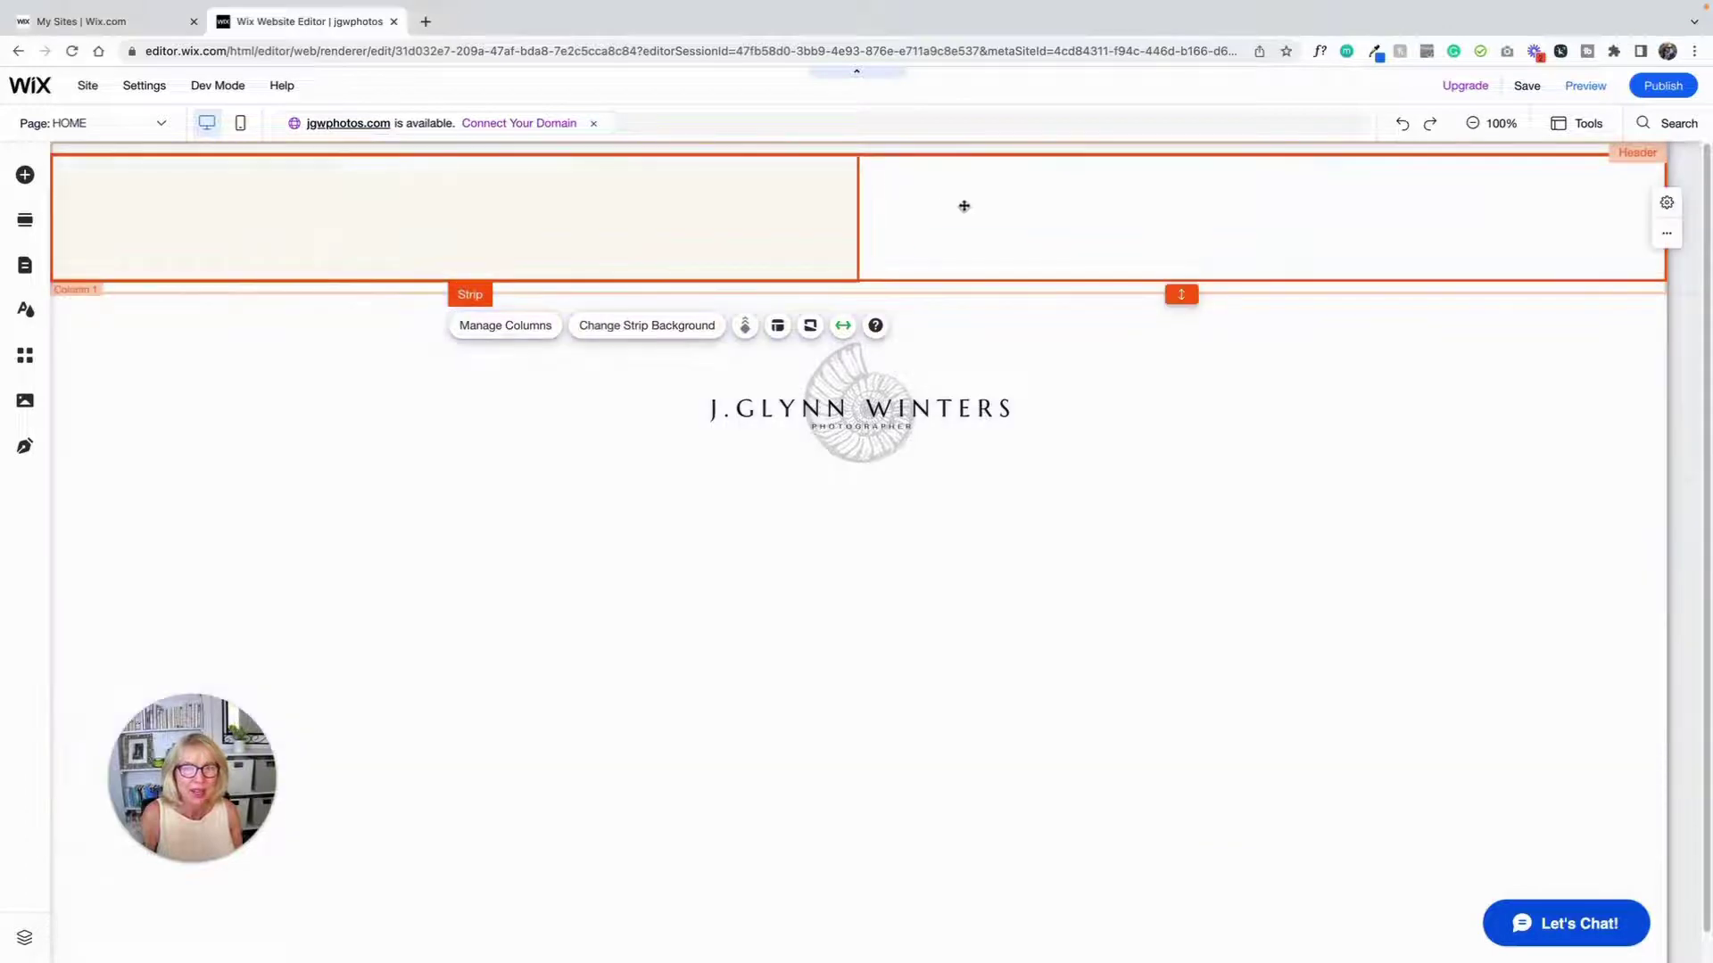
{"action": "left_click", "coordinate": [963, 206]}
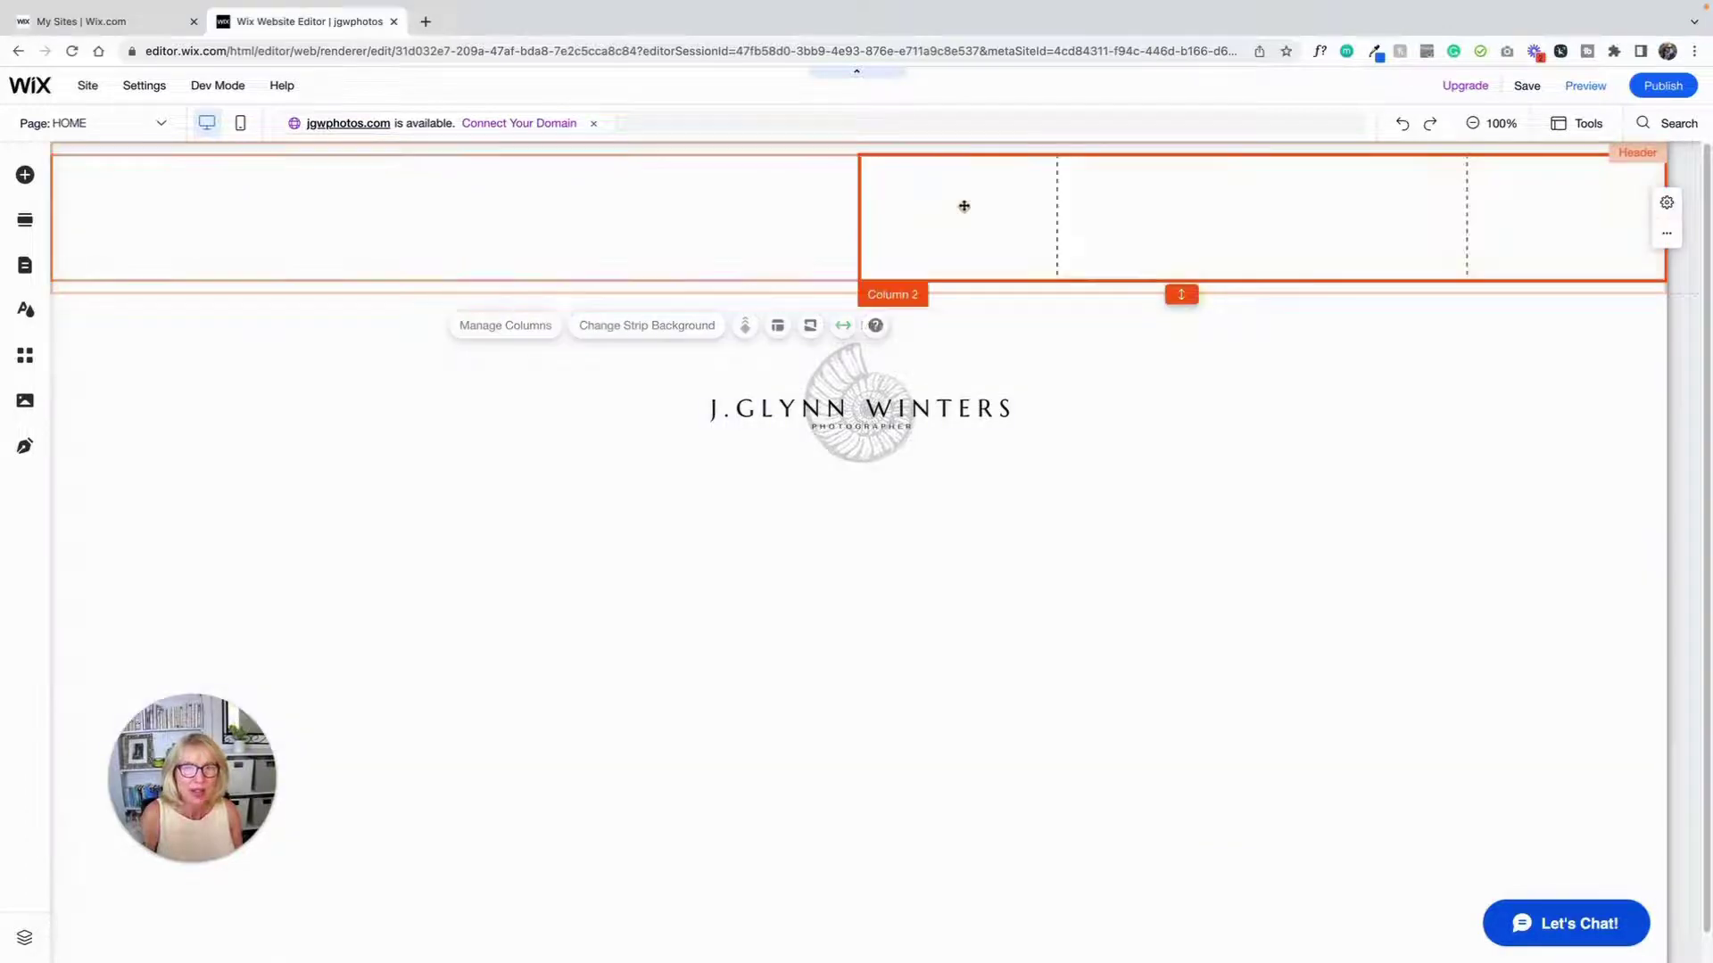
{"action": "left_click", "coordinate": [741, 218]}
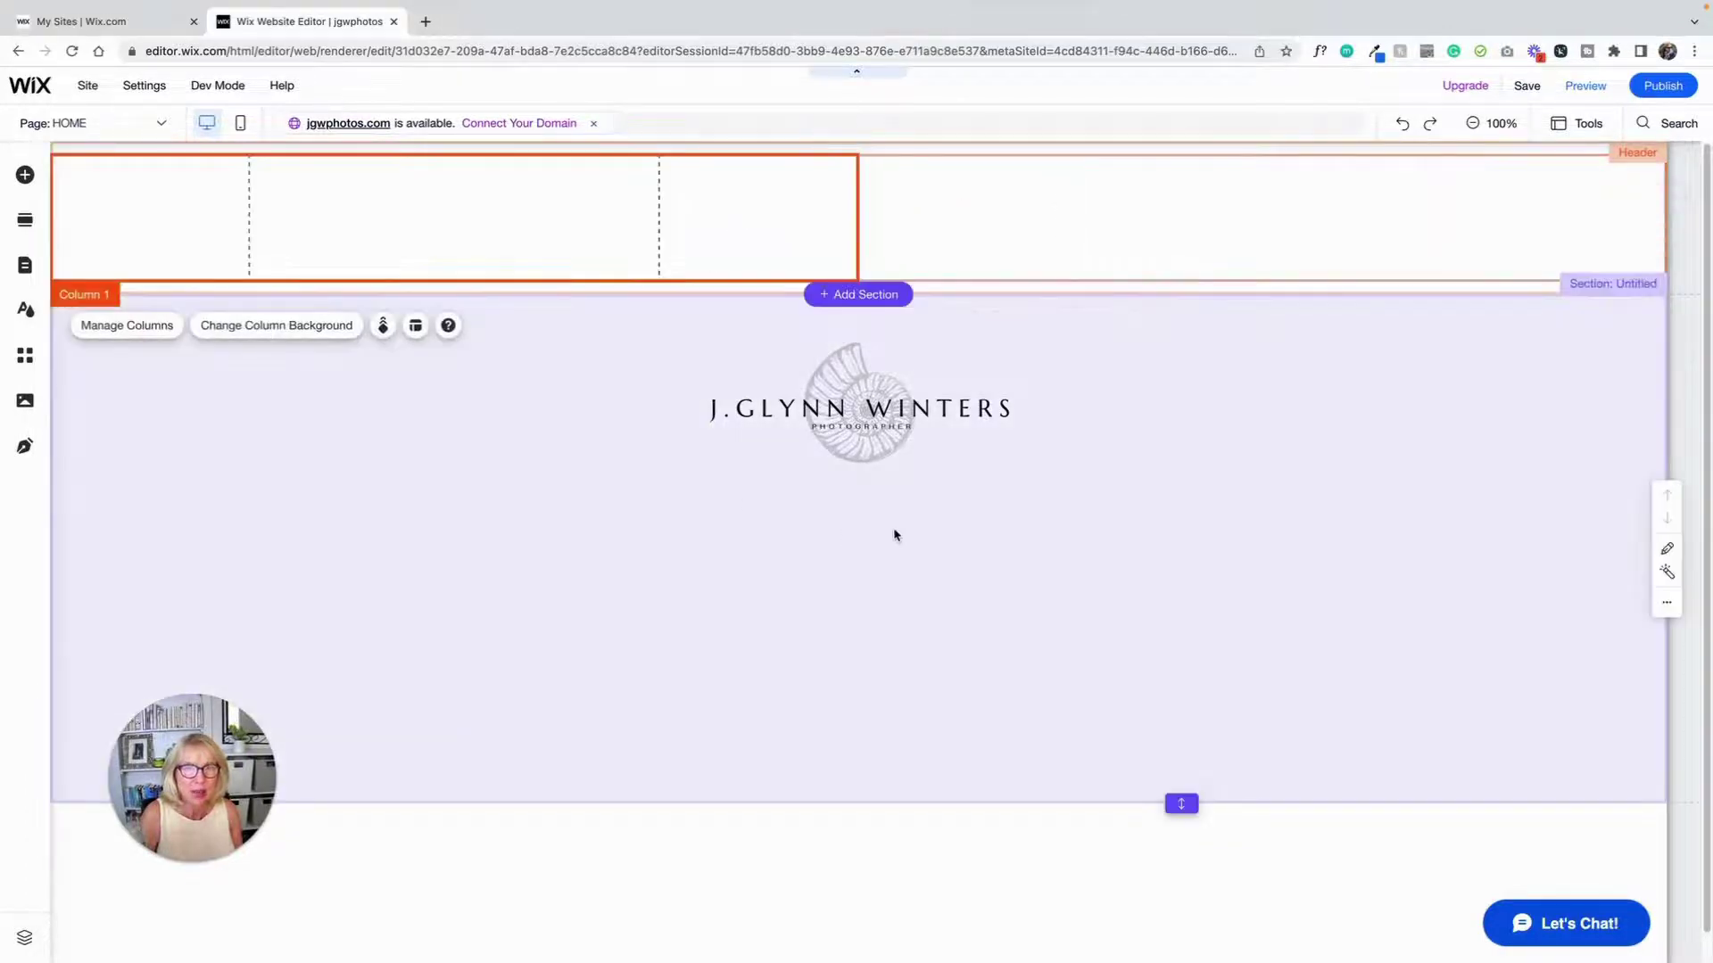
{"action": "left_click", "coordinate": [894, 534]}
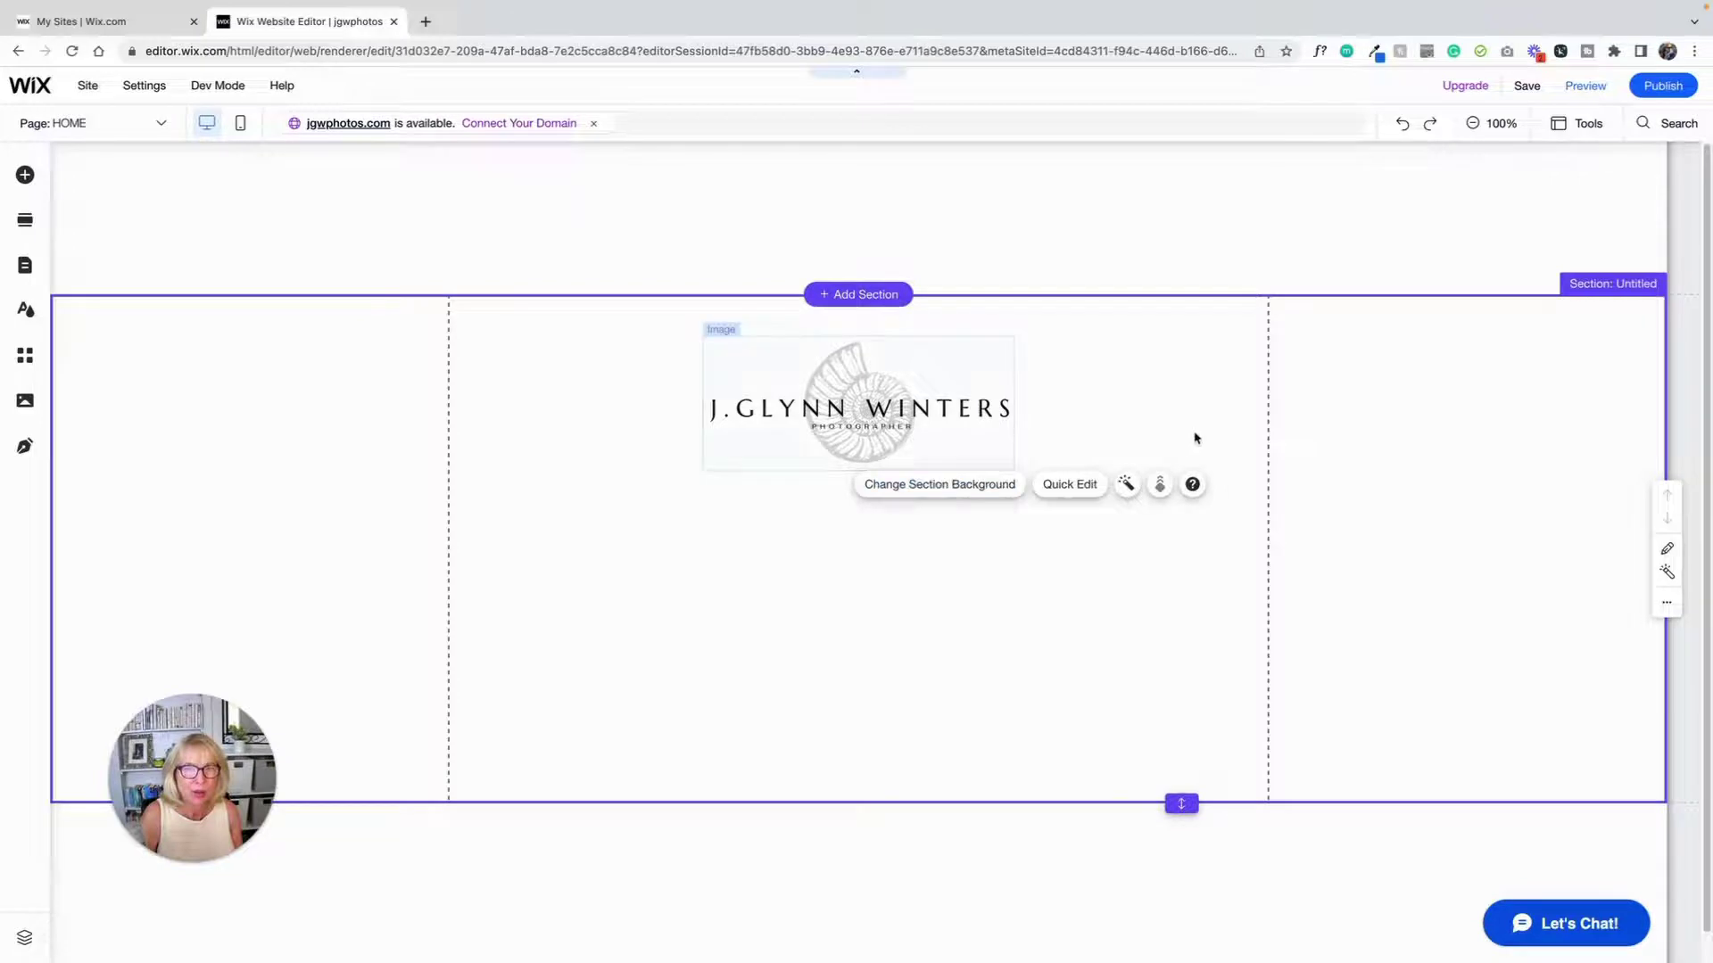
{"action": "left_click", "coordinate": [1074, 221]}
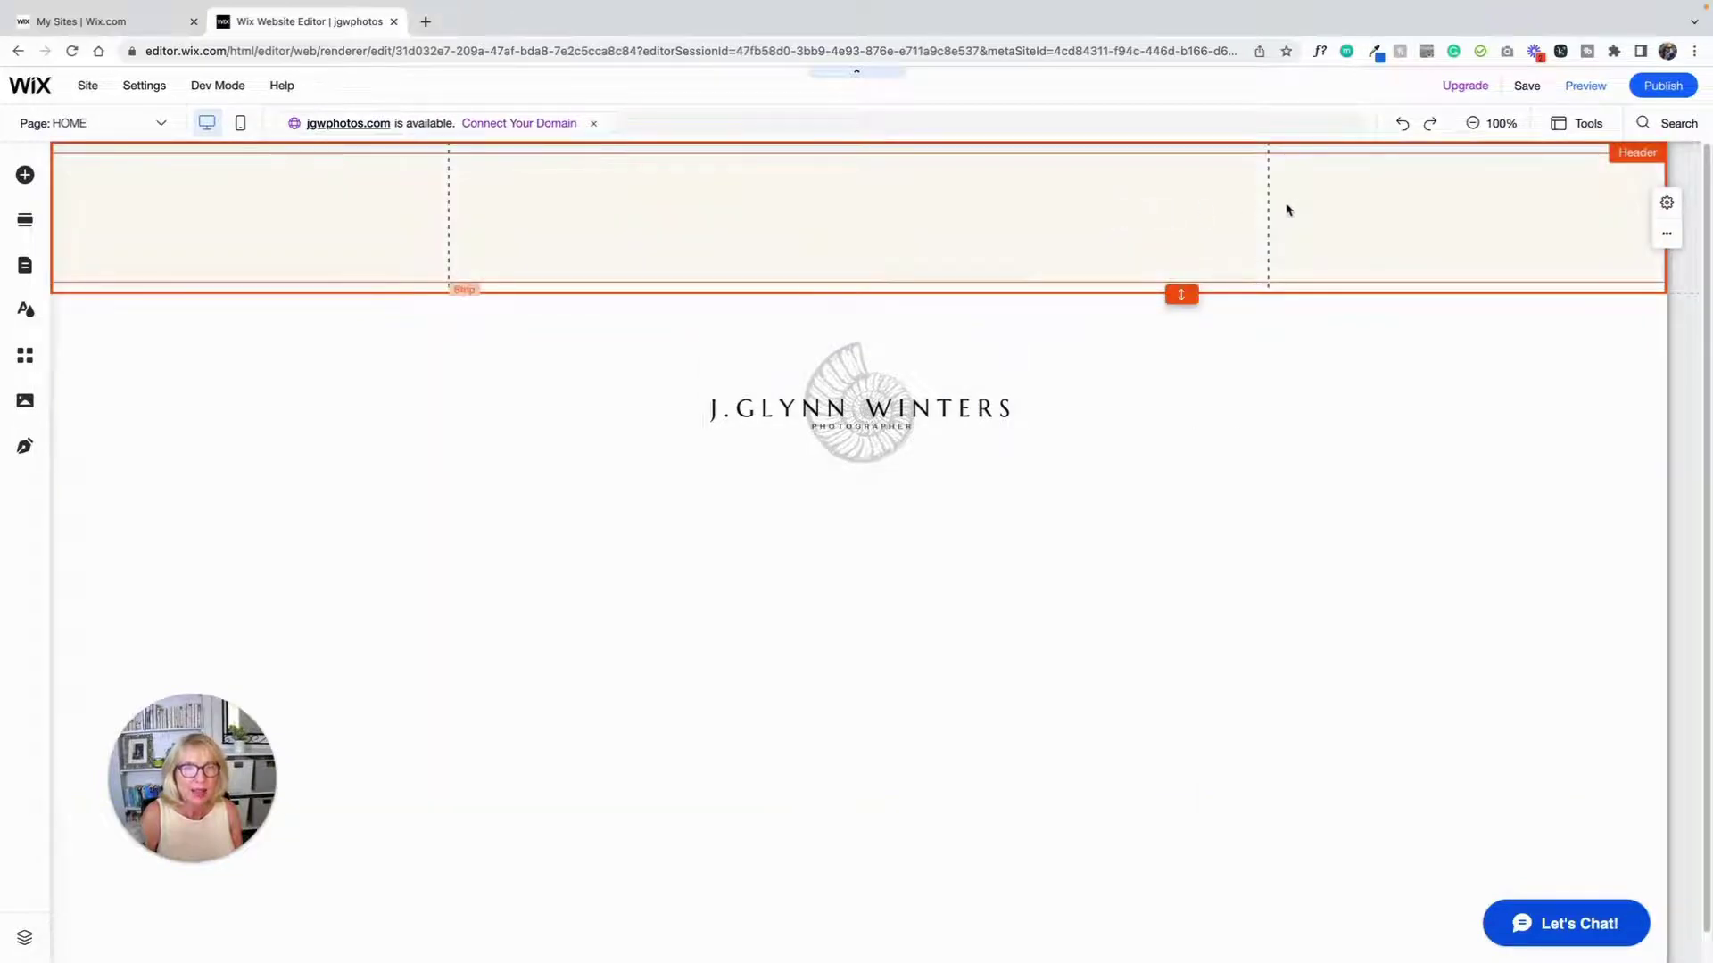
{"action": "left_click", "coordinate": [1287, 209]}
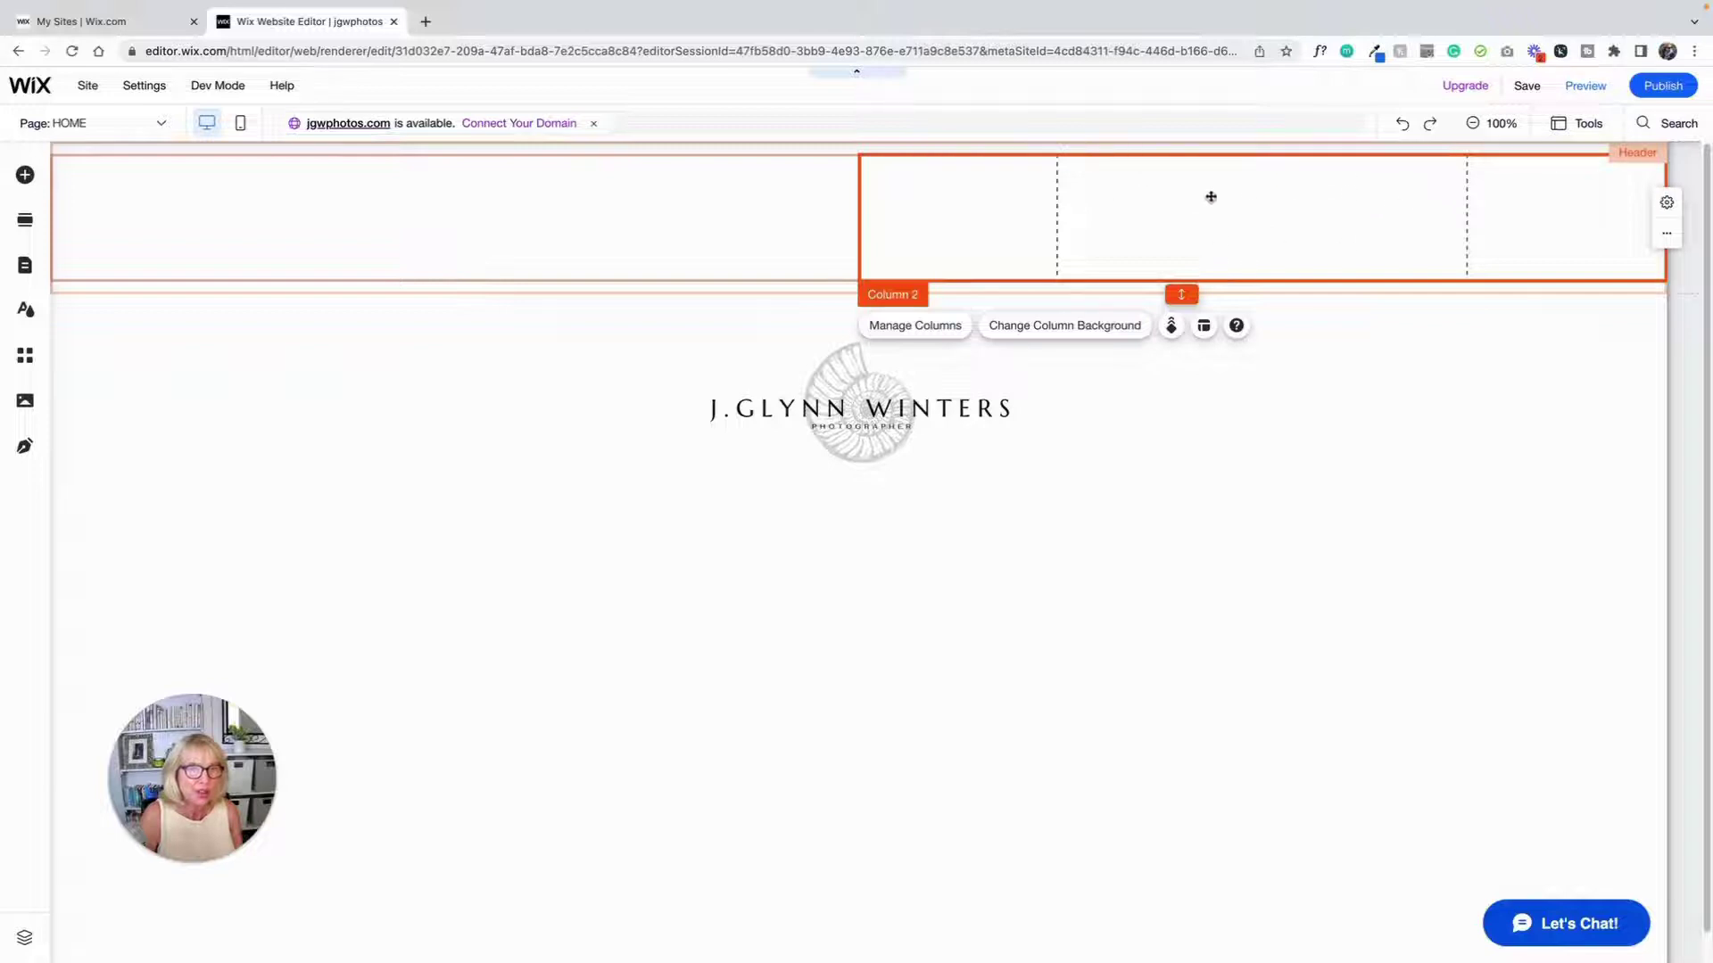
{"action": "left_click", "coordinate": [625, 234]}
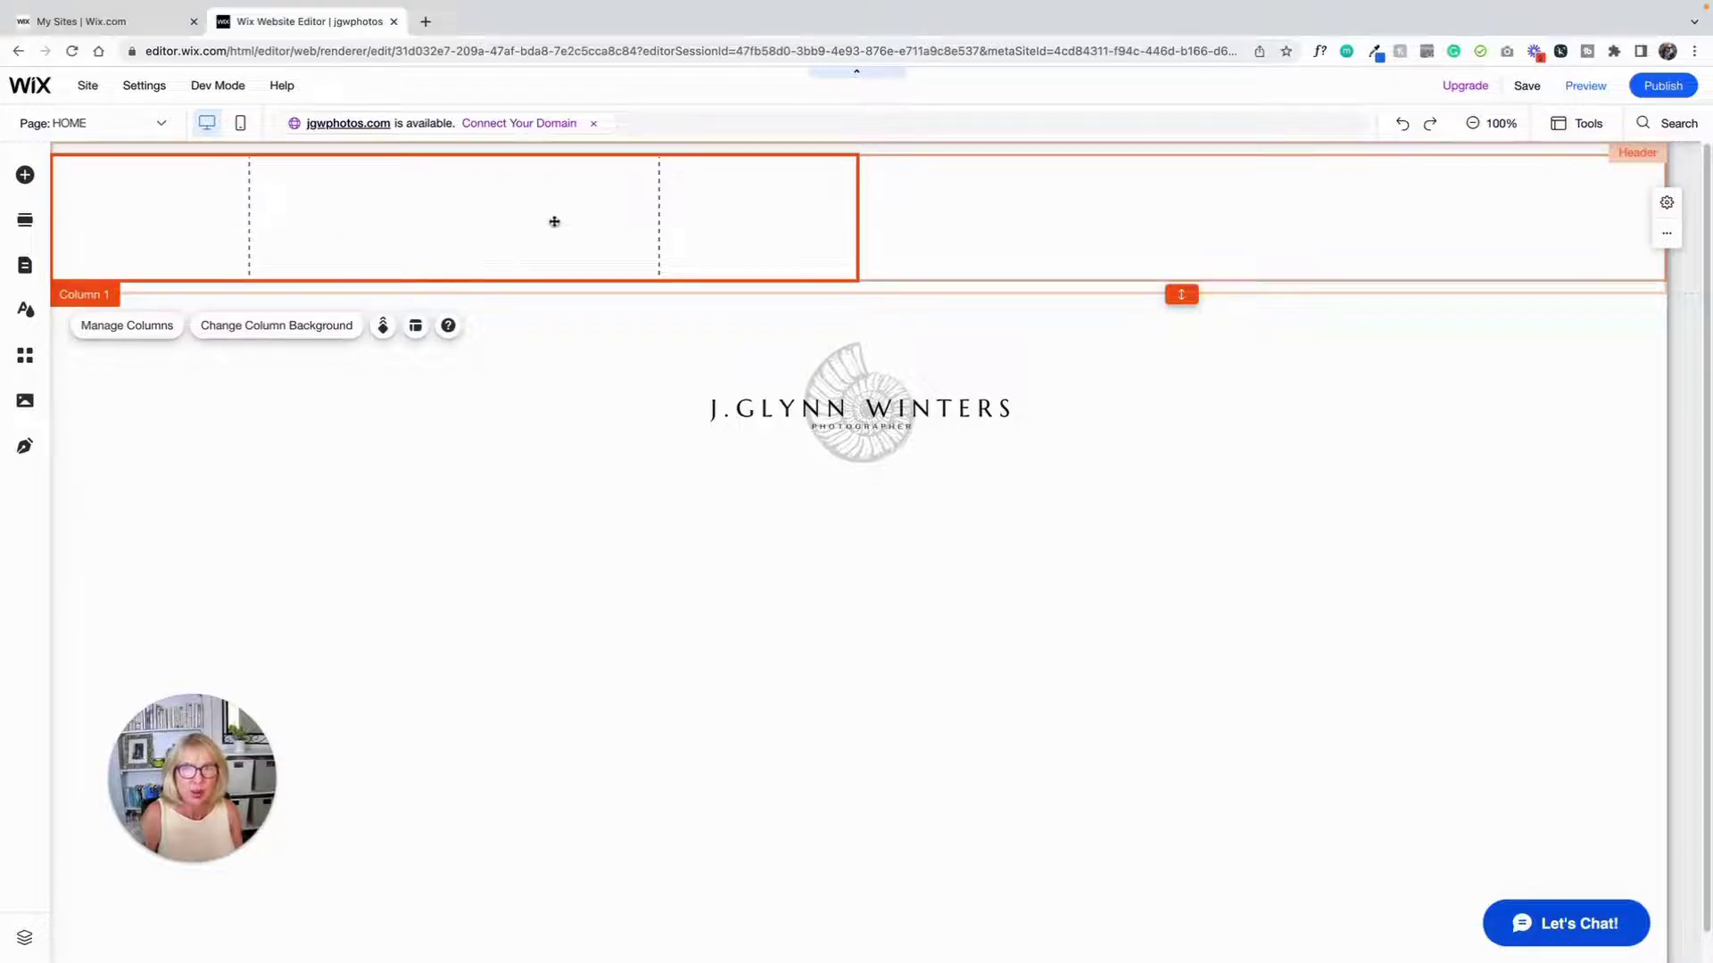
{"action": "left_click", "coordinate": [1346, 203]}
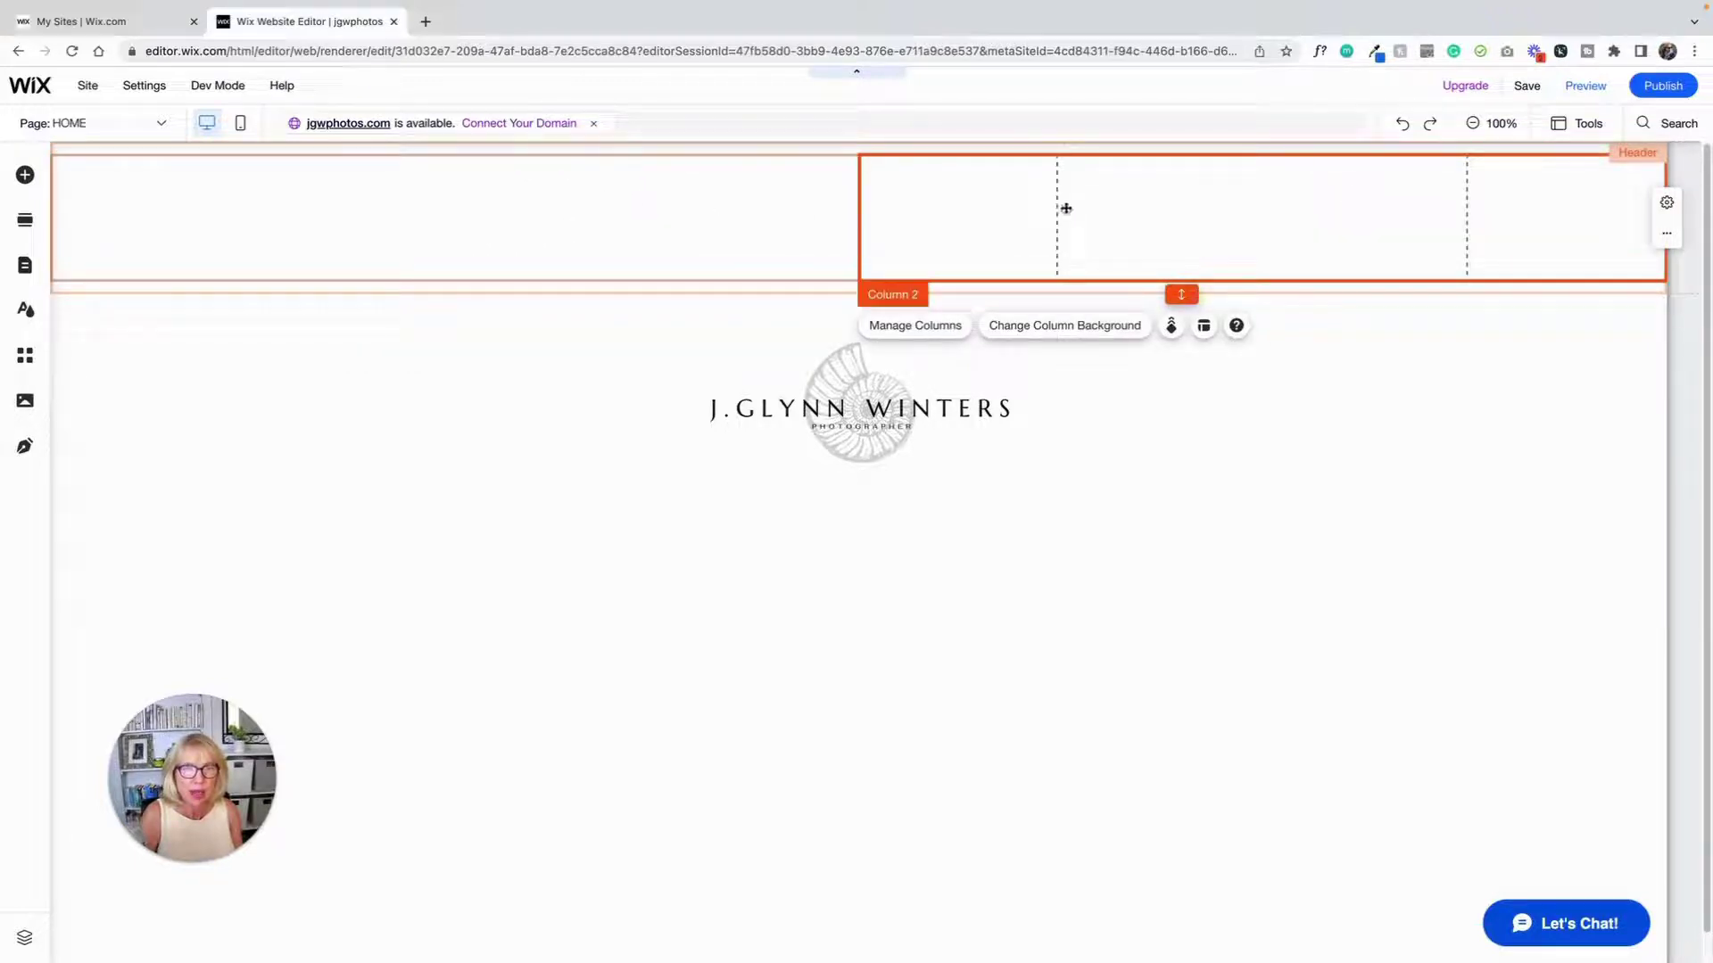
{"action": "left_click", "coordinate": [609, 224]}
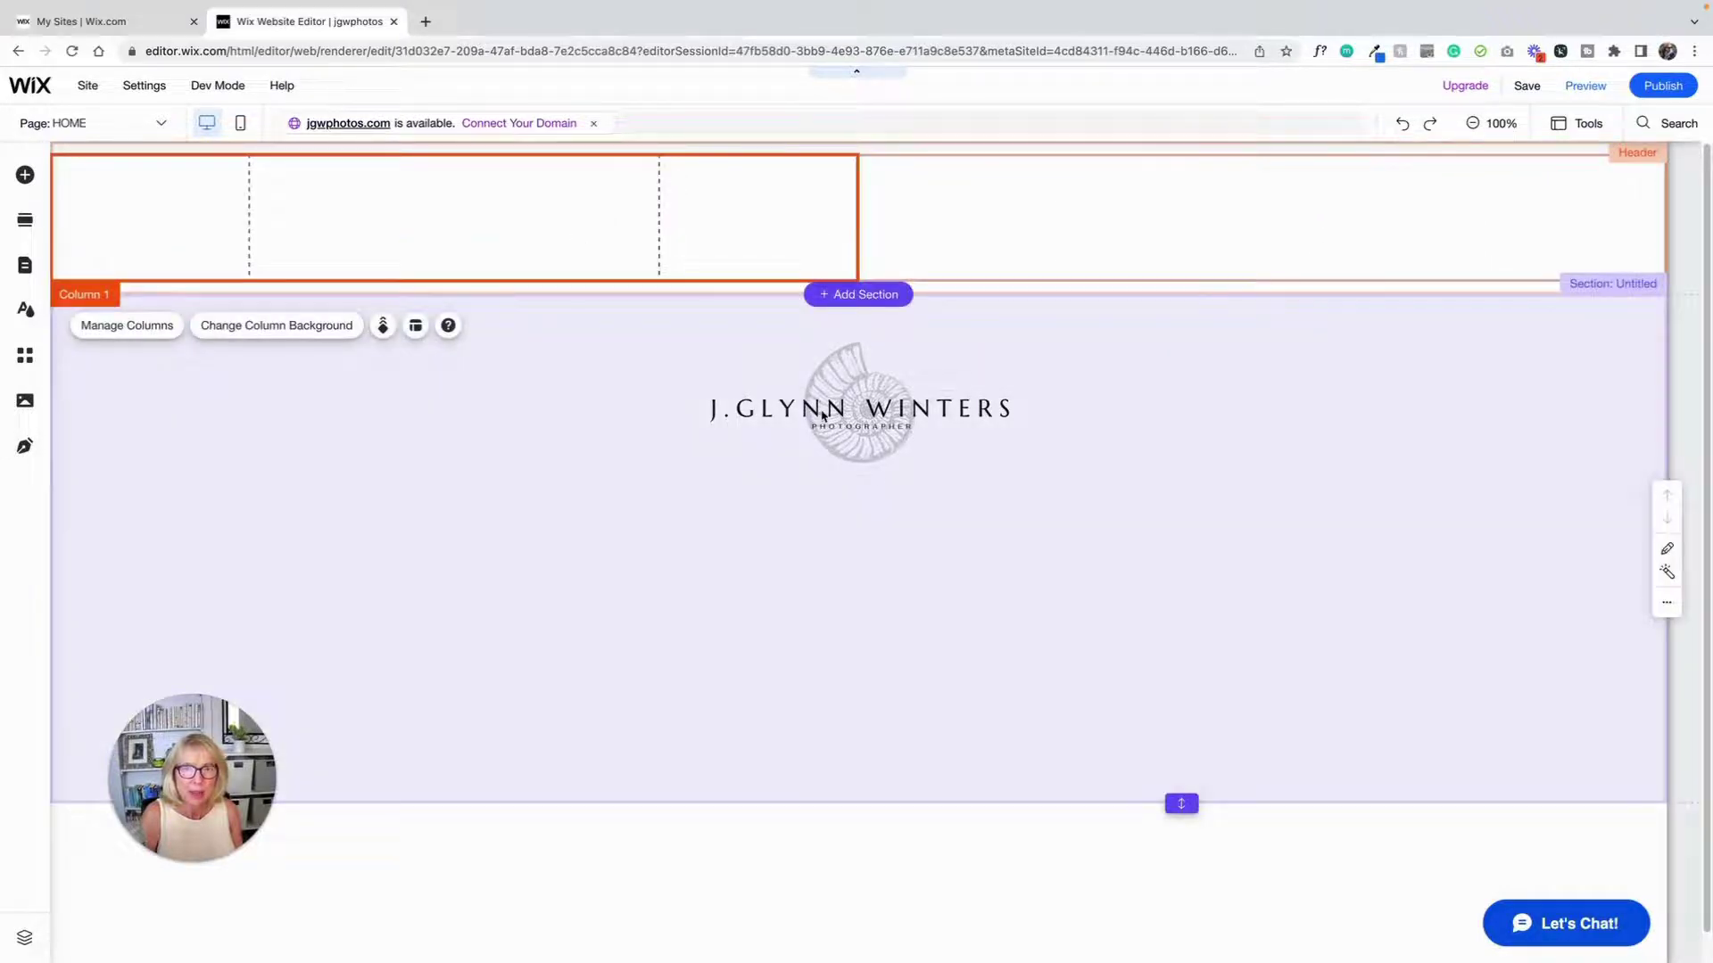
- Undo a first drop, shrink the logo slightly via its corner handle, then drop it into the header's left column
{"action": "left_click", "coordinate": [862, 409]}
{"action": "left_click", "coordinate": [863, 409]}
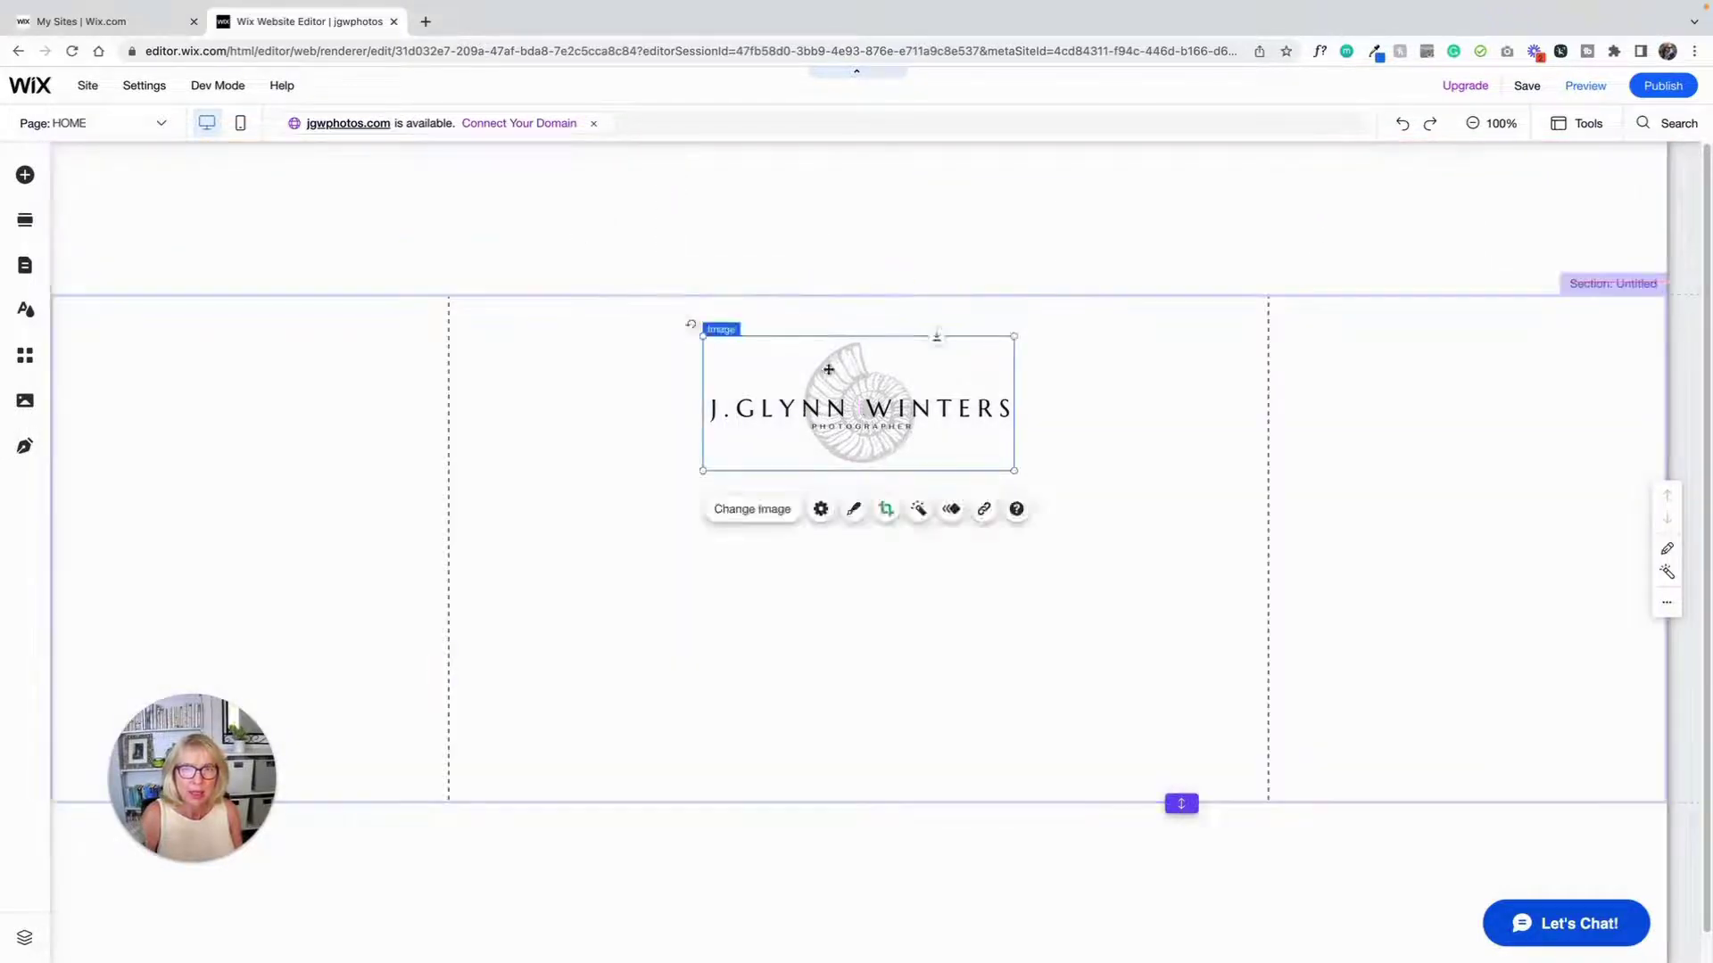
{"action": "left_click_drag", "start_coordinate": [829, 371], "coordinate": [453, 214]}
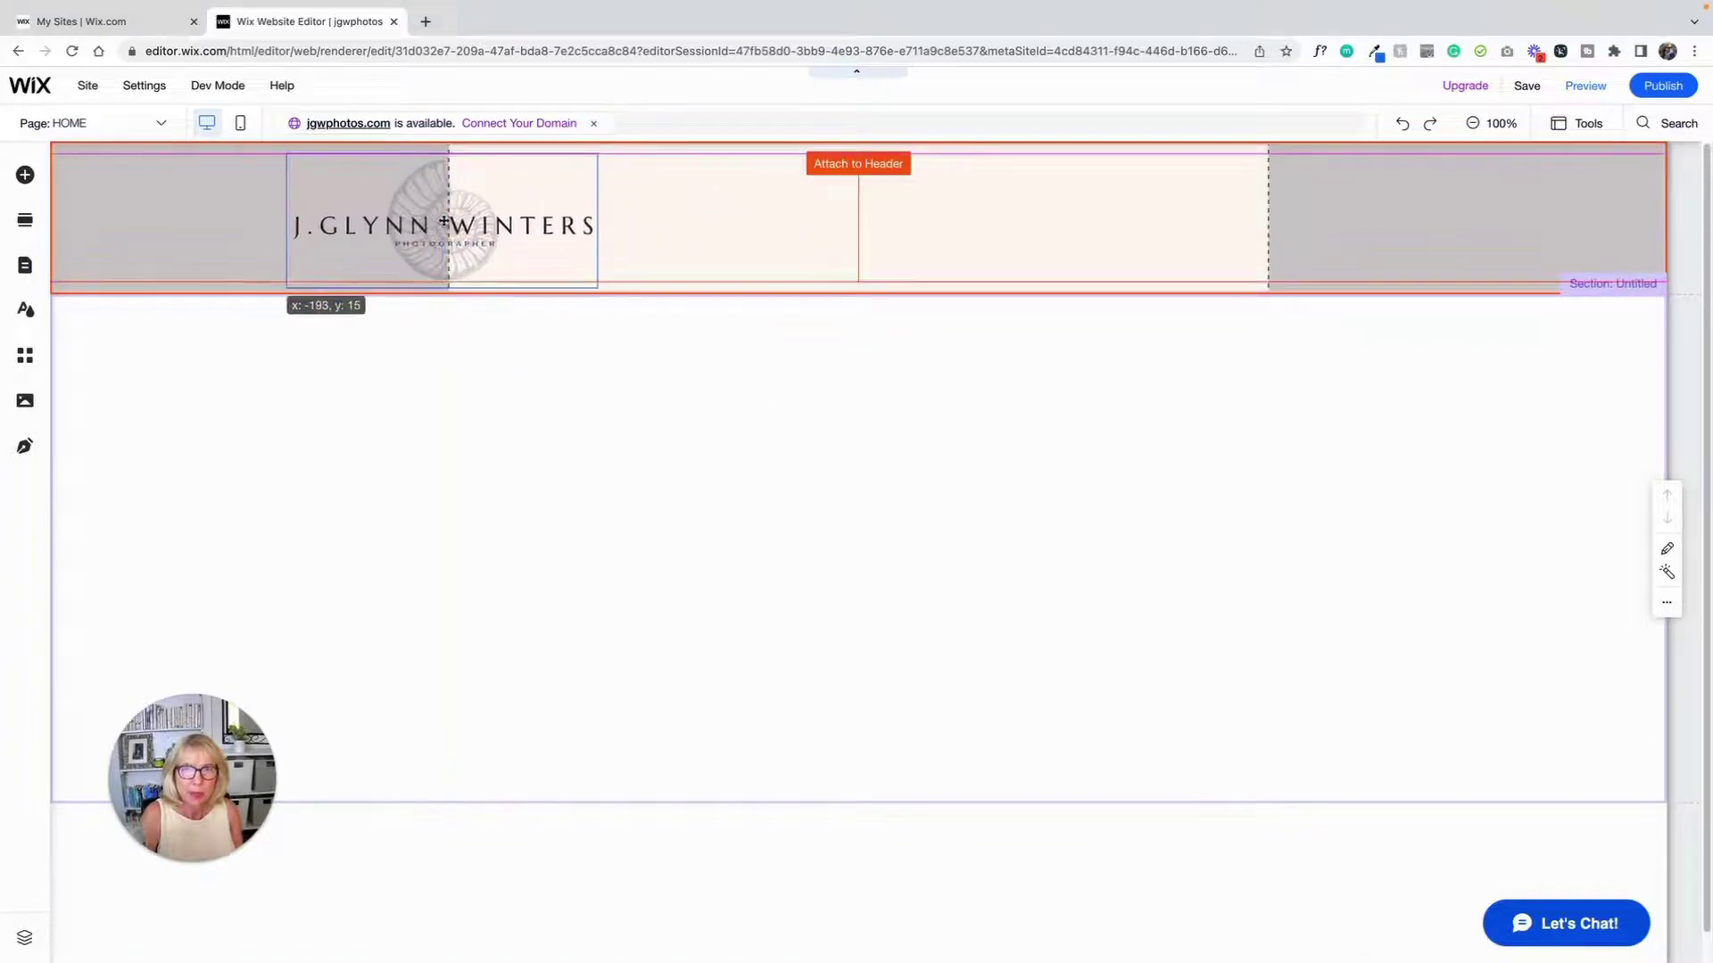
{"action": "key", "text": "ctrl+z"}
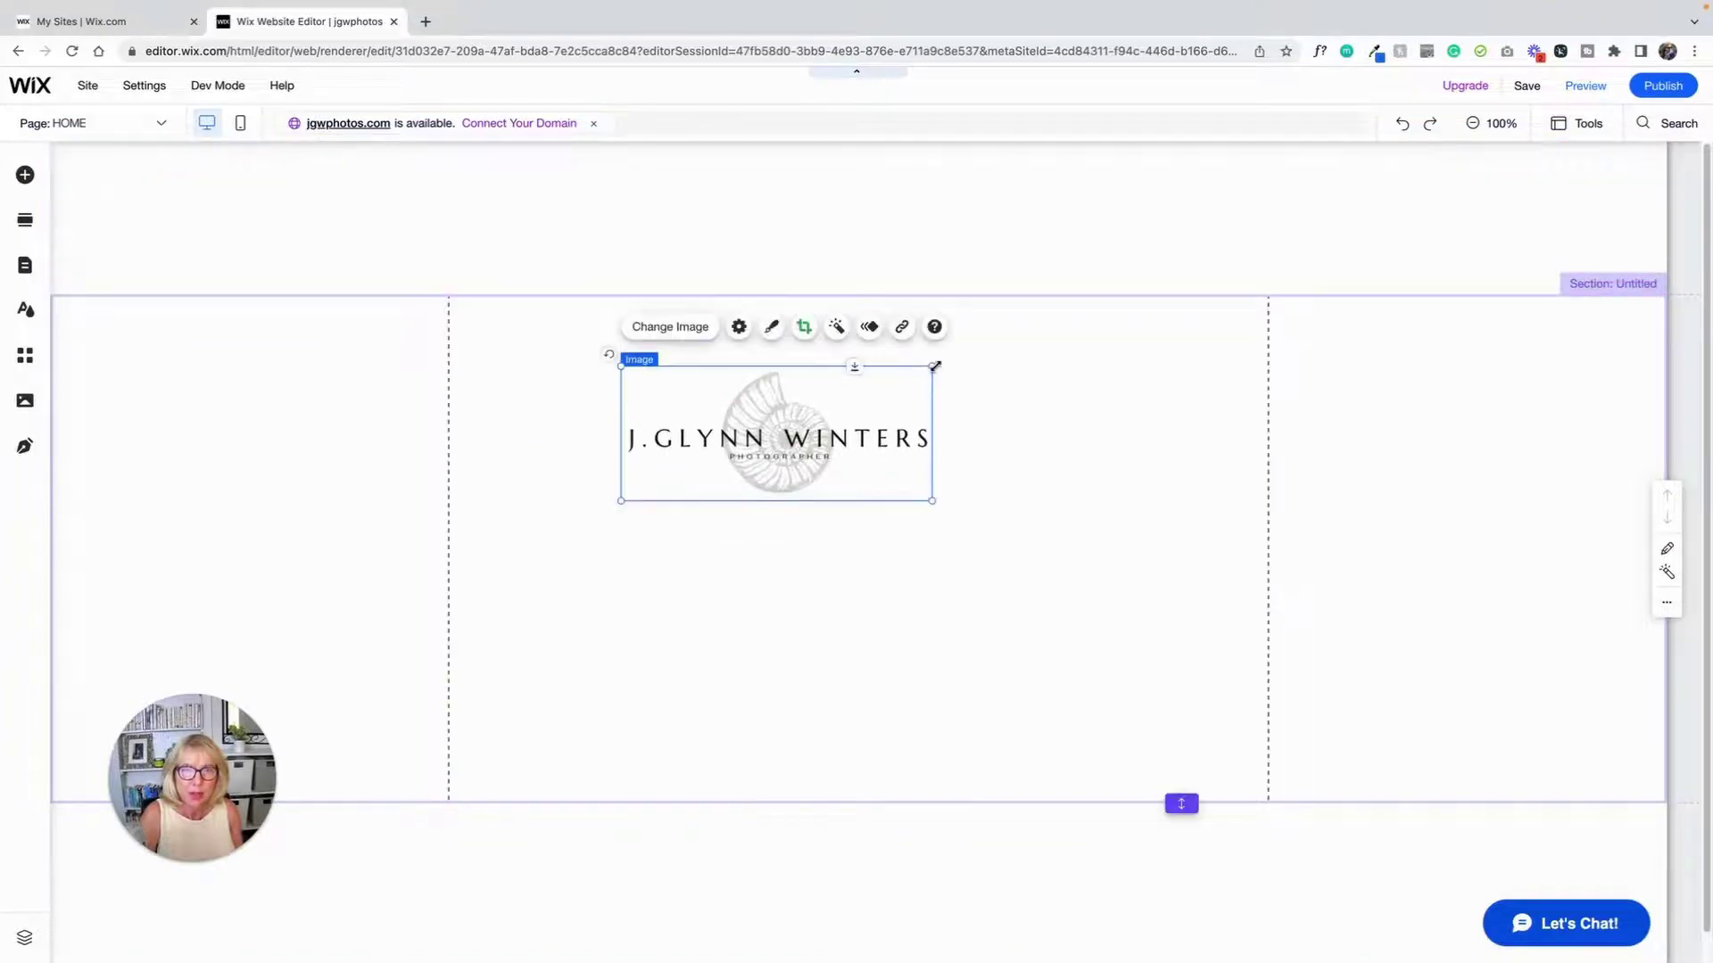
{"action": "left_click_drag", "start_coordinate": [934, 366], "coordinate": [898, 381]}
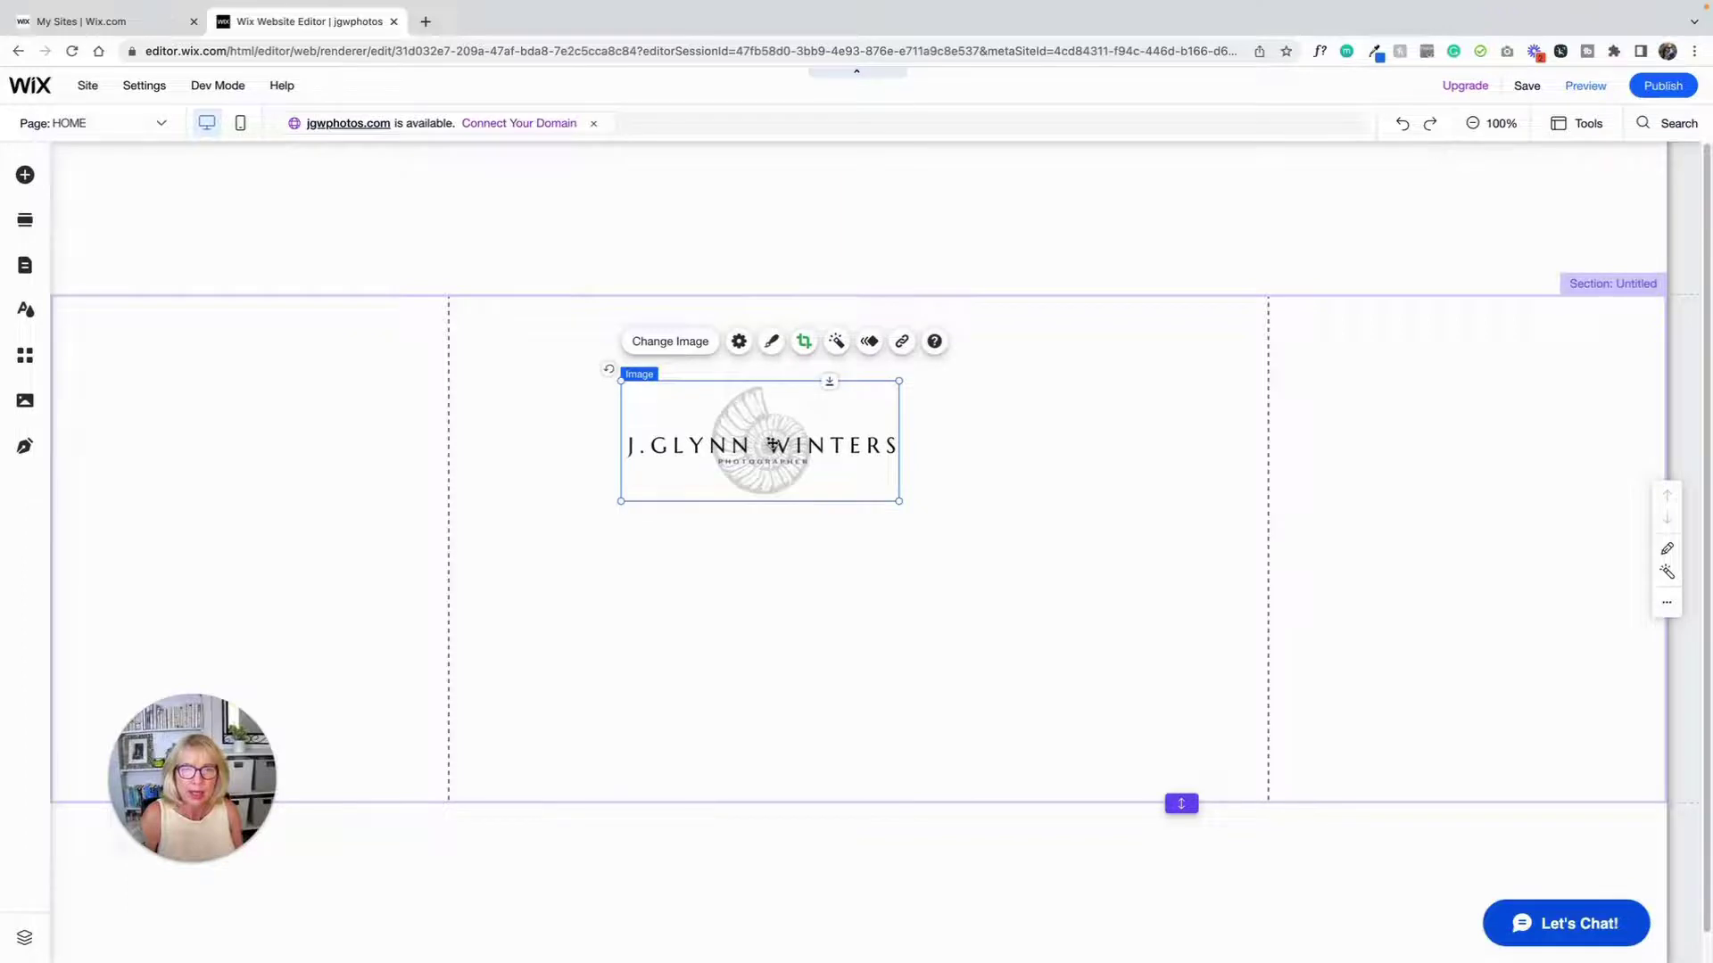
{"action": "left_click_drag", "start_coordinate": [773, 444], "coordinate": [461, 222]}
{"action": "left_click", "coordinate": [1097, 438]}
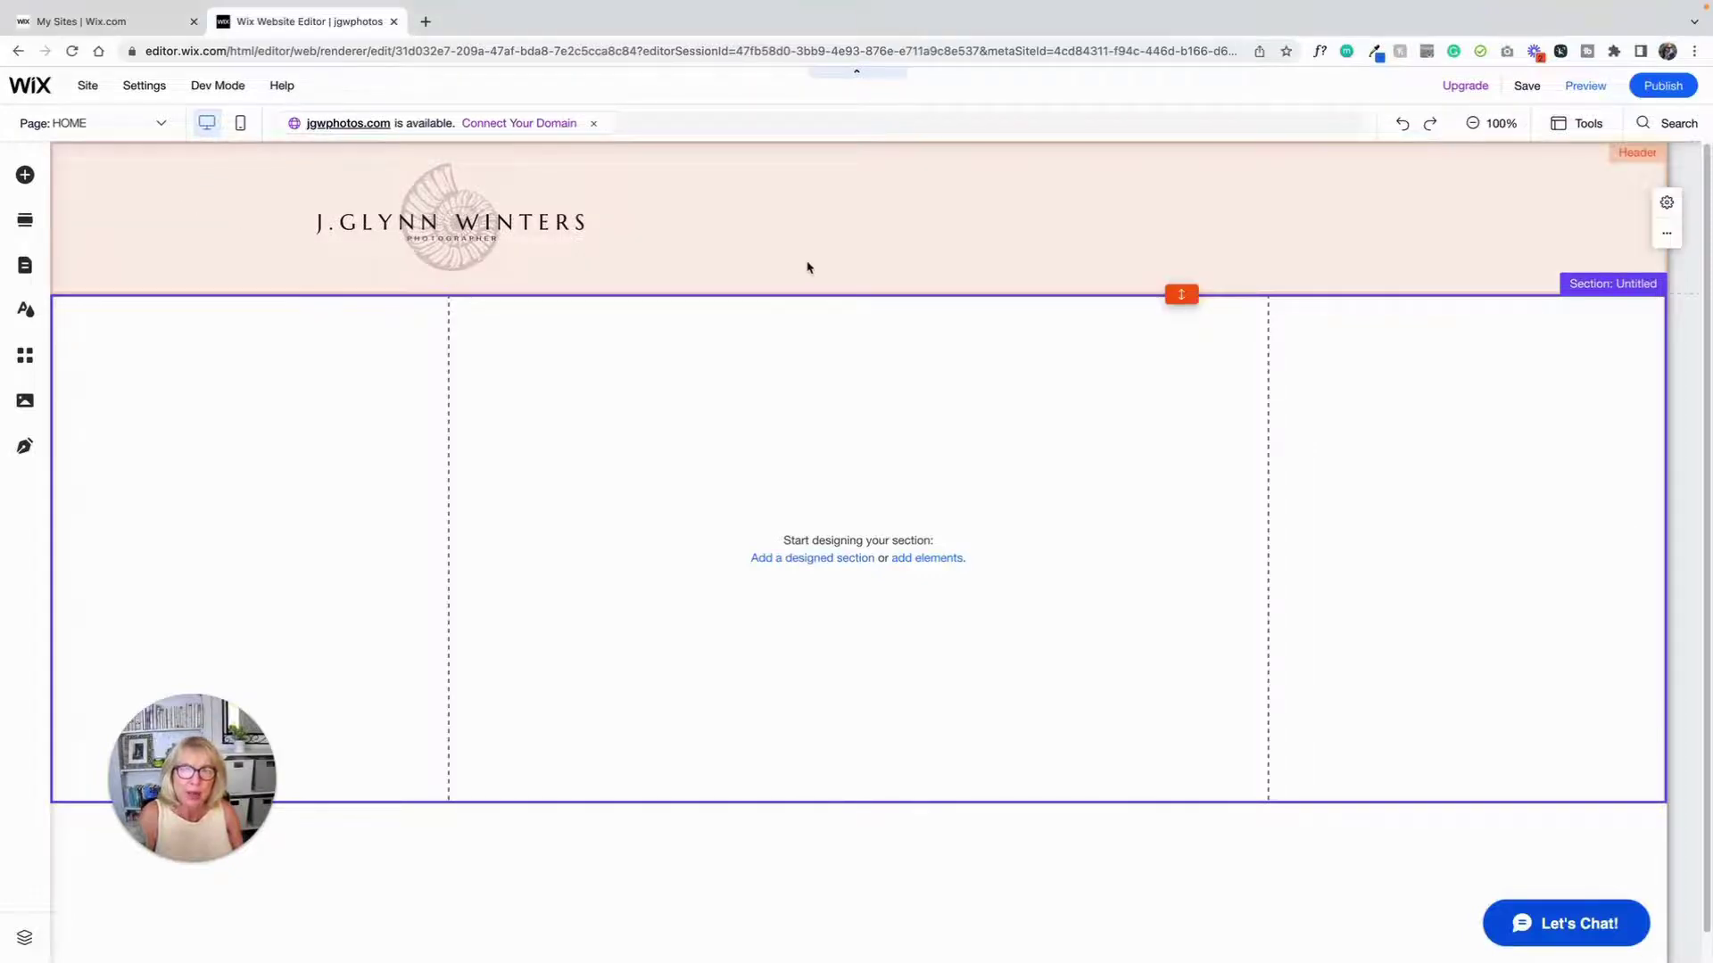
- Drag the logo from the header back down into the untitled section
{"action": "left_click", "coordinate": [723, 214]}
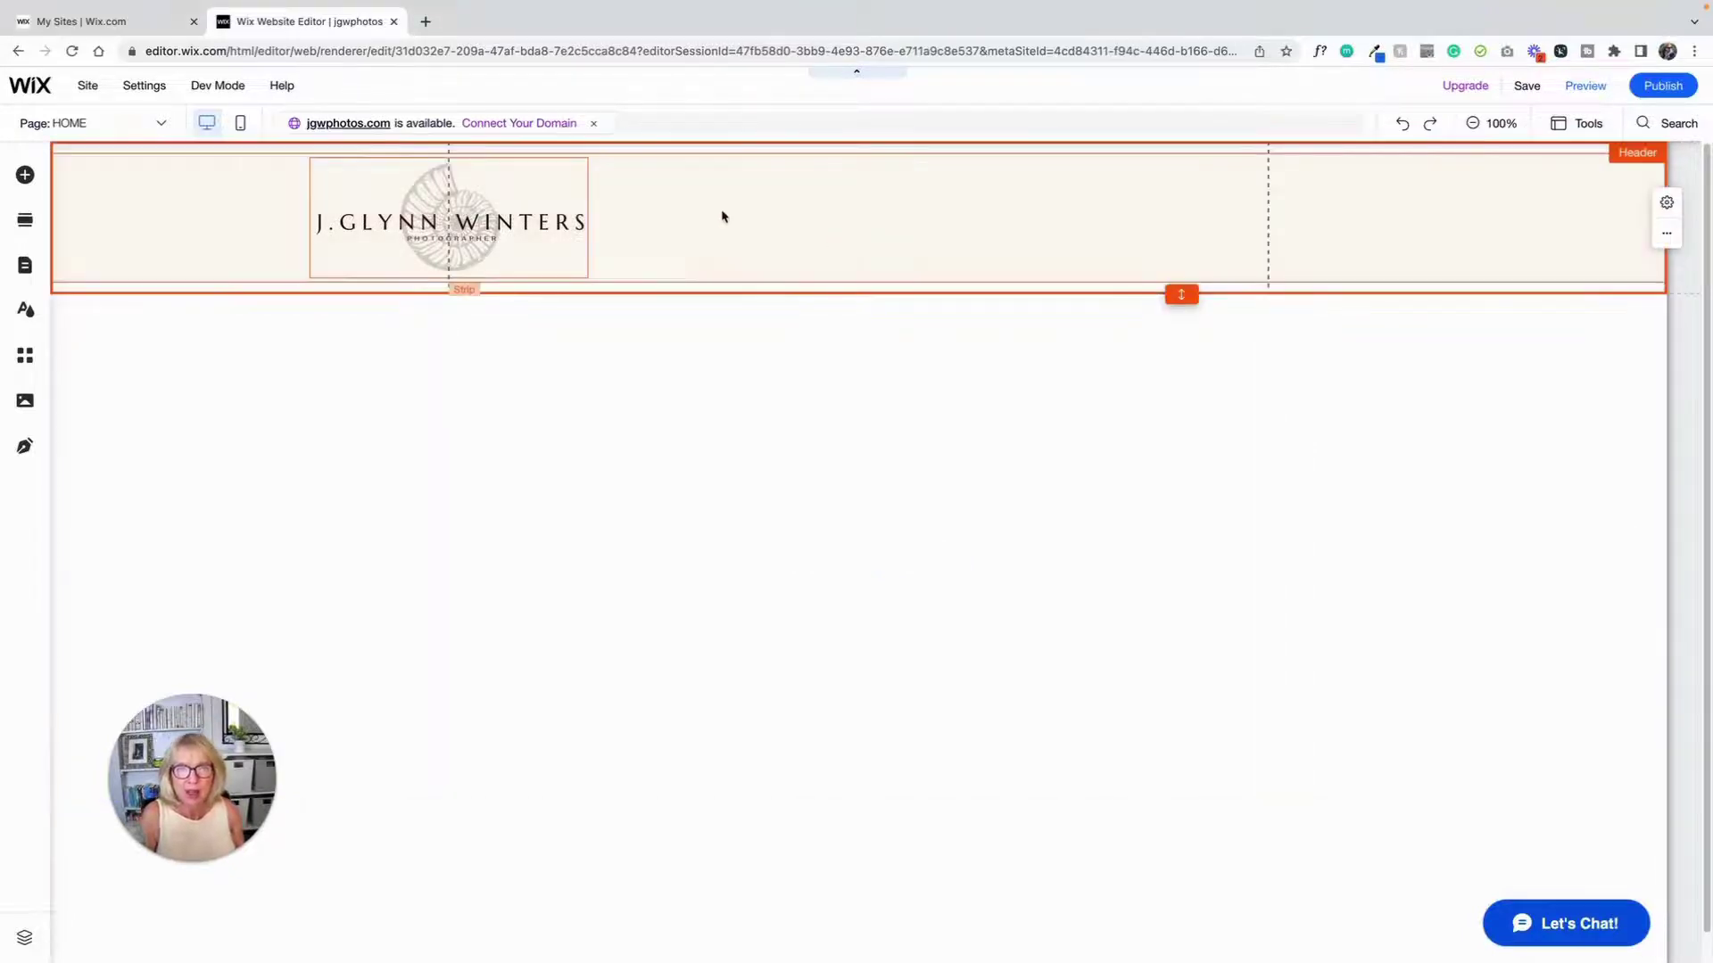
{"action": "left_click", "coordinate": [496, 217]}
{"action": "left_click_drag", "start_coordinate": [492, 214], "coordinate": [677, 396]}
- Select header Column 1 and review the Strip Layout's two equal 50% columns
{"action": "left_click", "coordinate": [623, 229]}
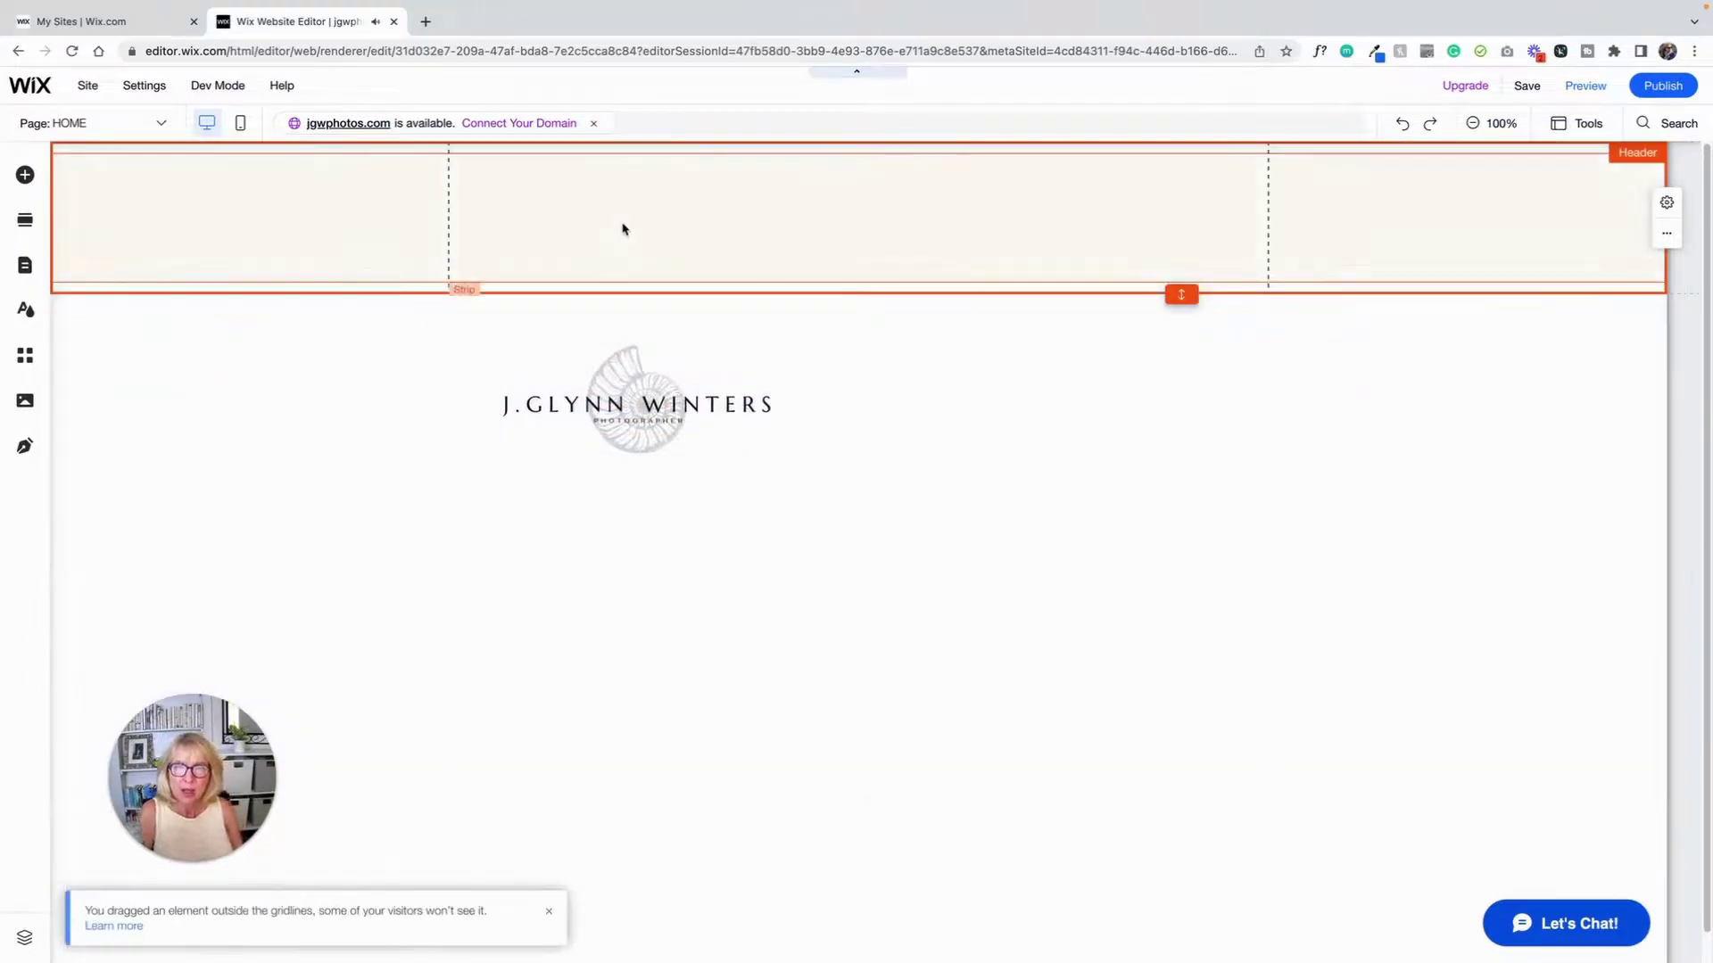
{"action": "left_click", "coordinate": [572, 220]}
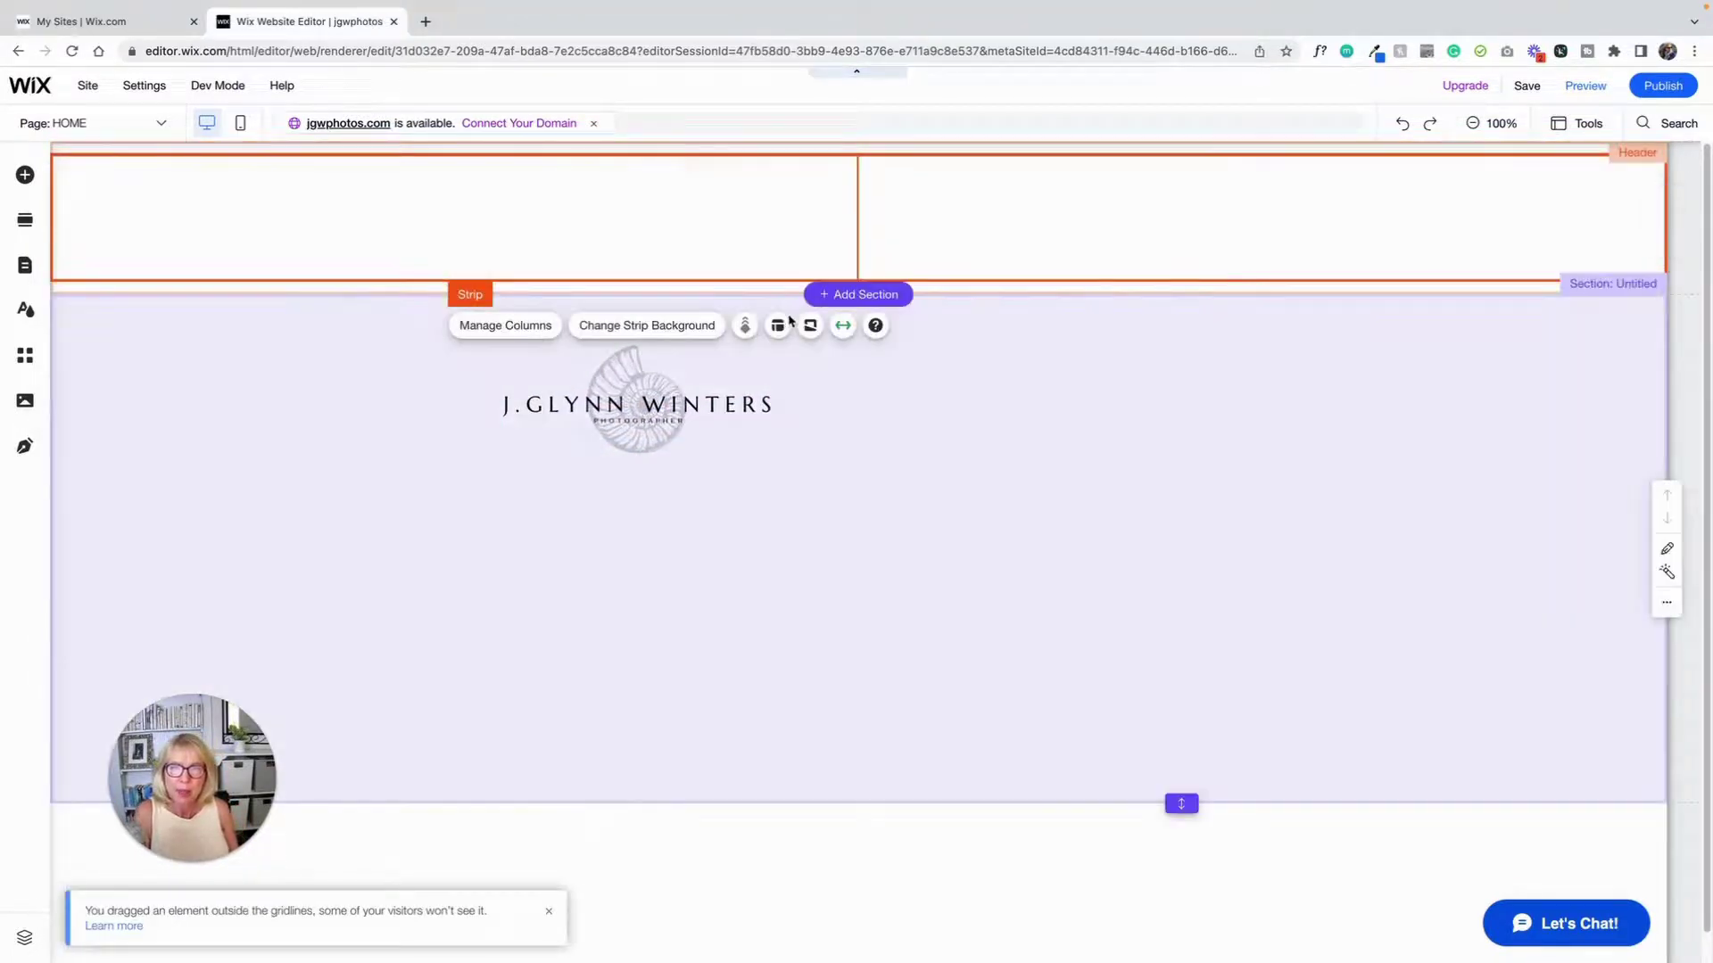
{"action": "left_click", "coordinate": [779, 328]}
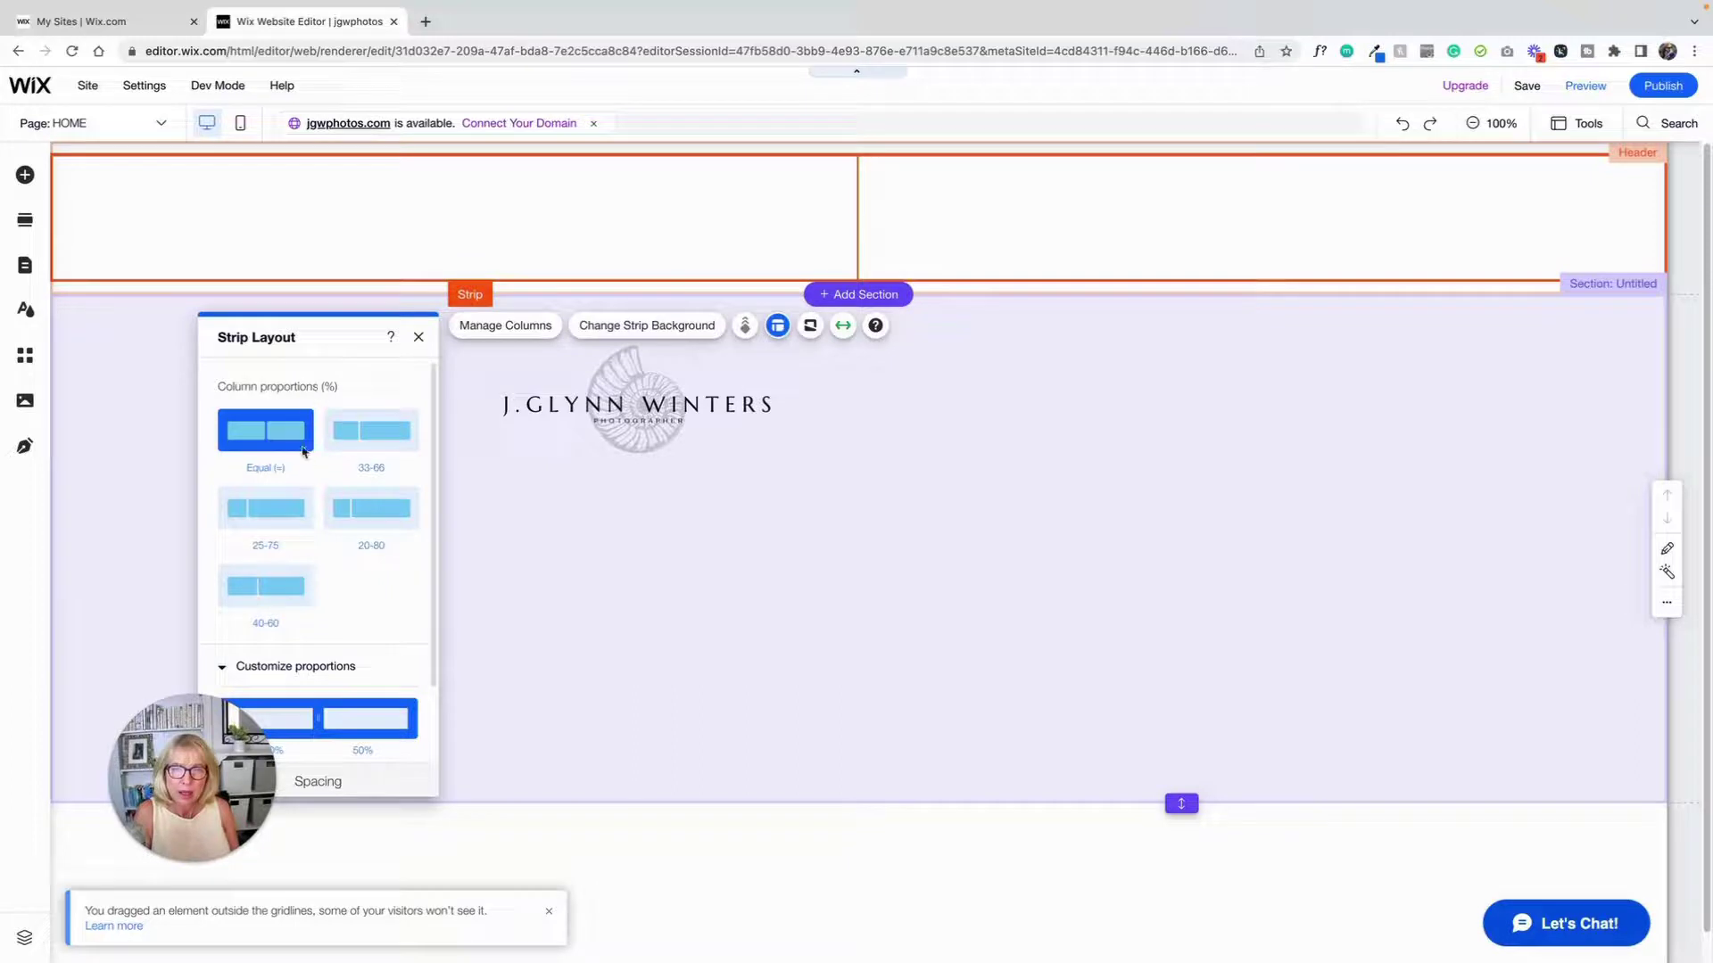
{"action": "scroll", "coordinate": [327, 457], "scroll_direction": "down", "scroll_amount": 1}
{"action": "scroll", "coordinate": [327, 458], "scroll_direction": "down", "scroll_amount": 2}
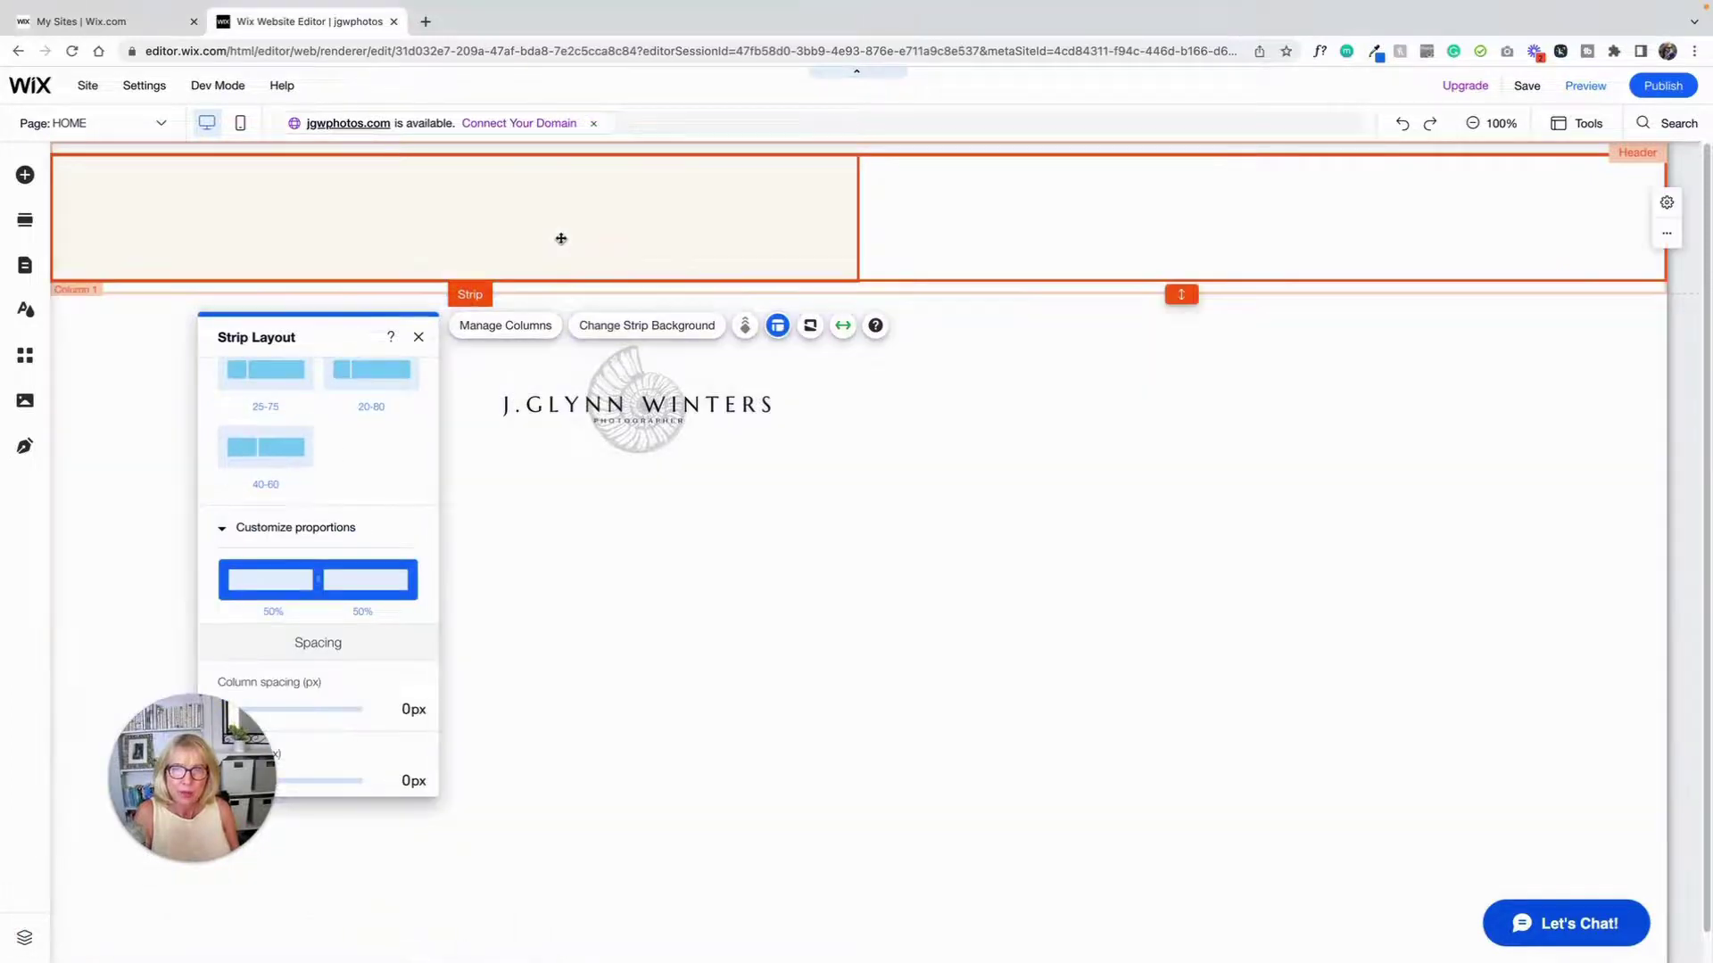
{"action": "left_click", "coordinate": [559, 238]}
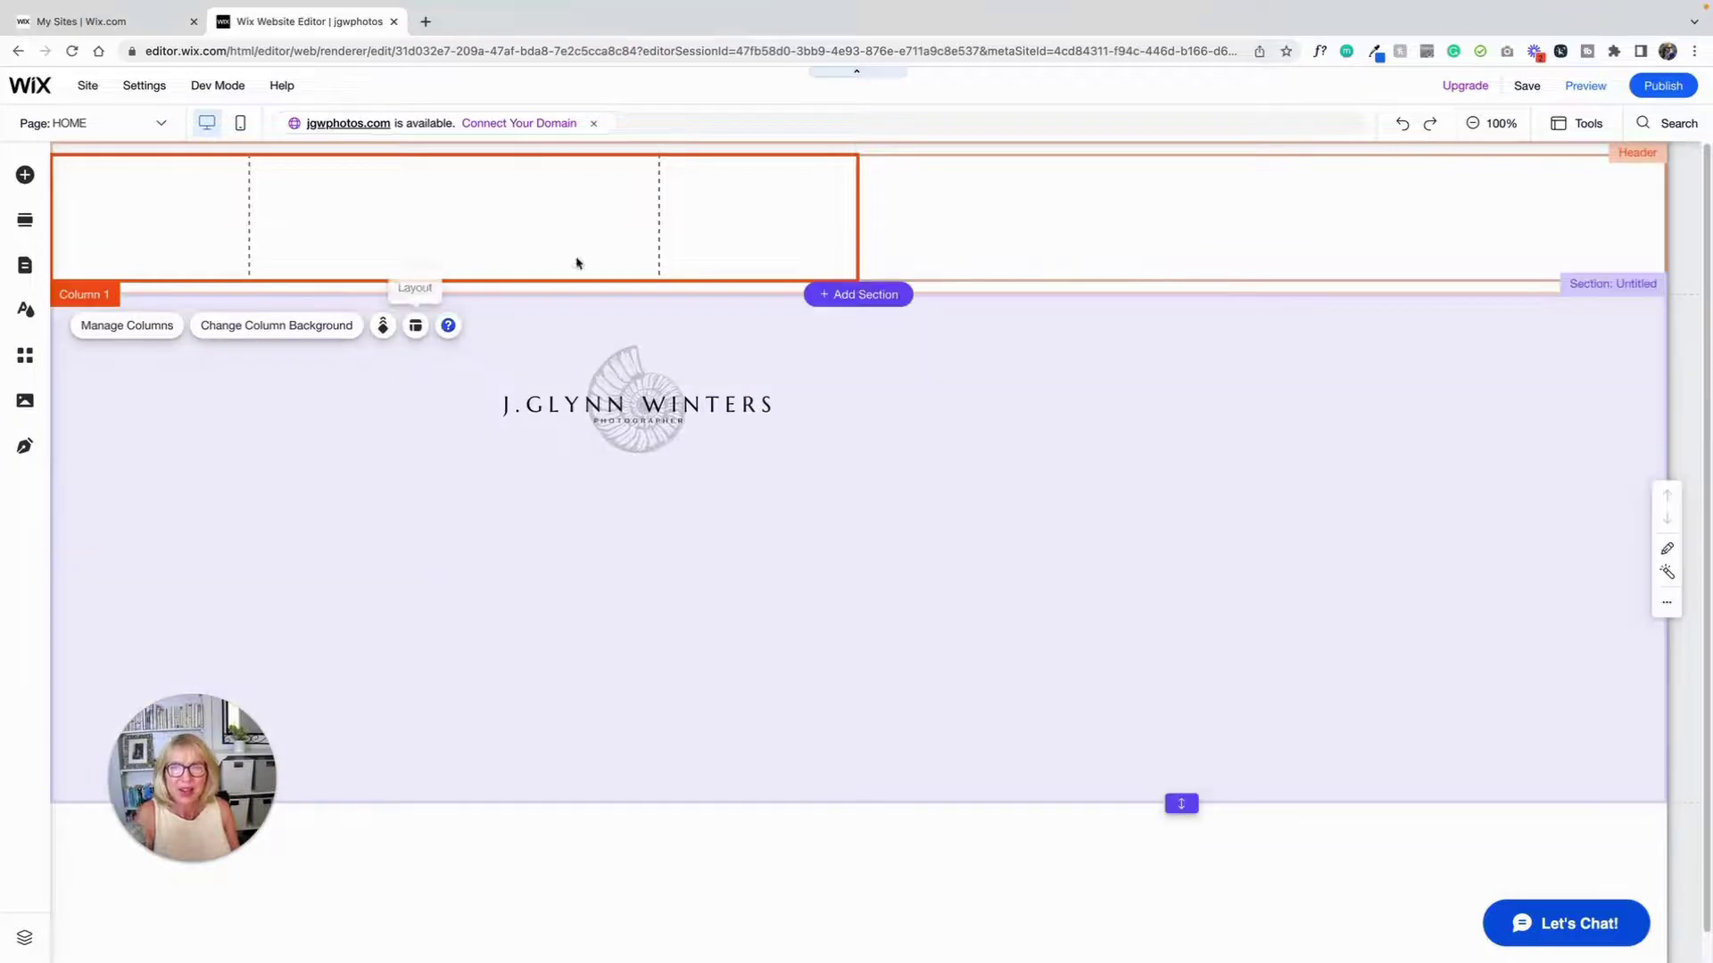
{"action": "left_click", "coordinate": [392, 349]}
{"action": "left_click", "coordinate": [921, 232]}
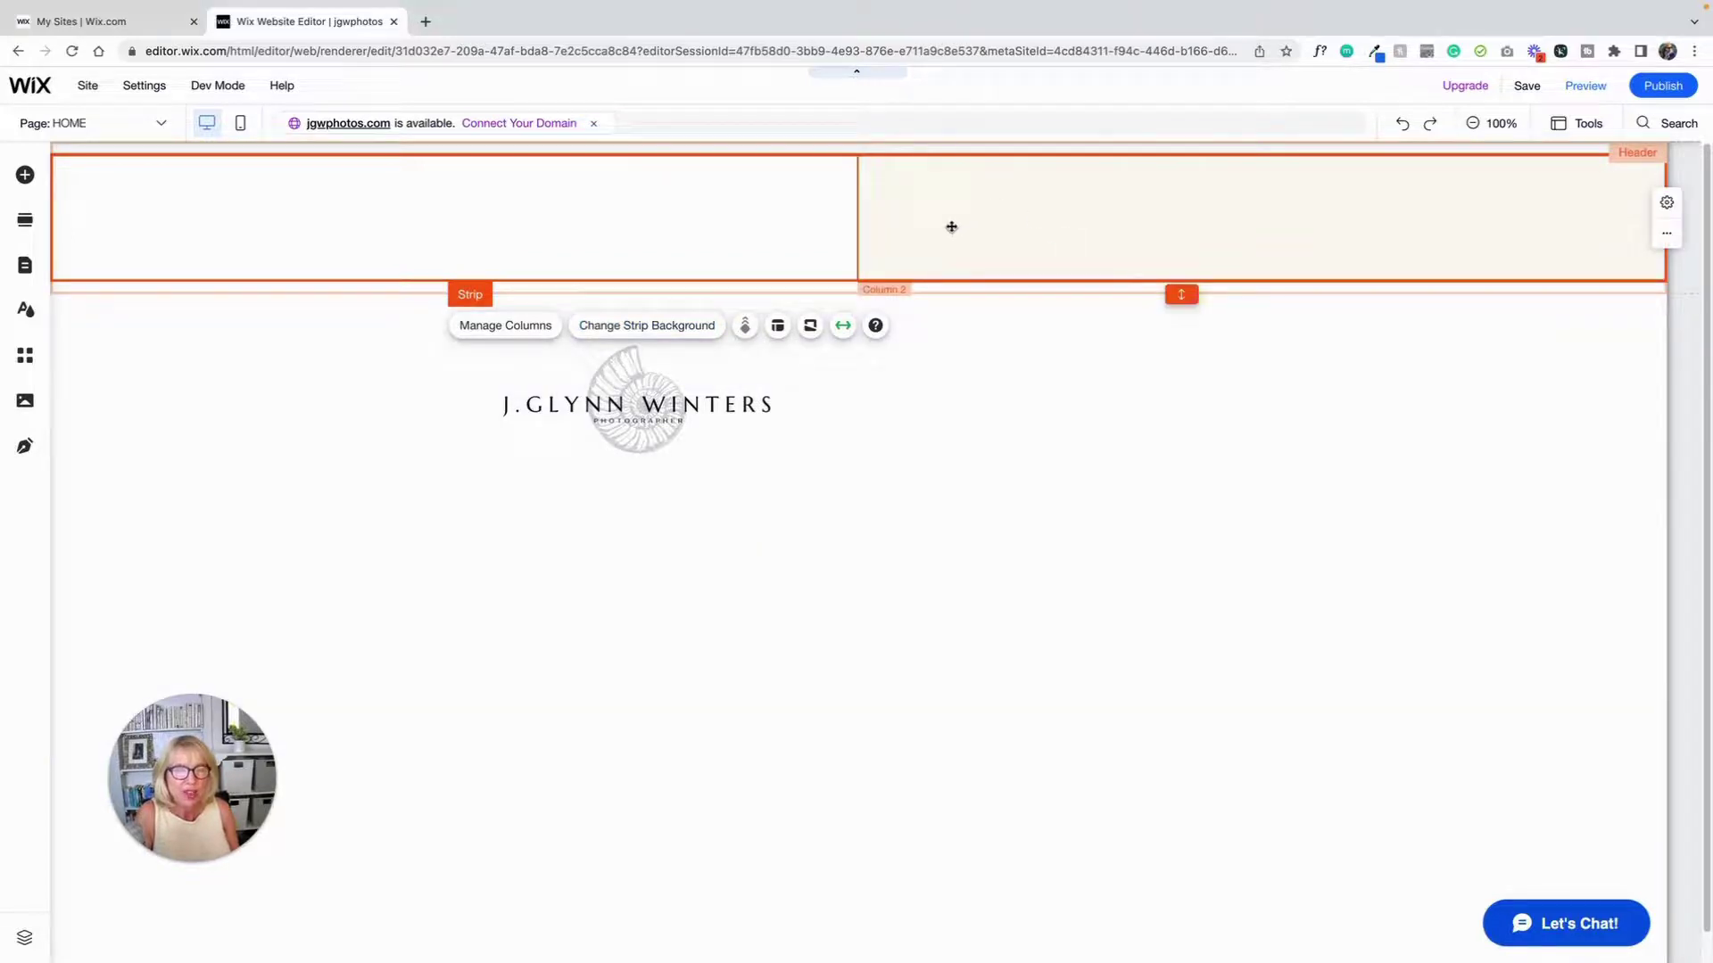
{"action": "left_click", "coordinate": [701, 227]}
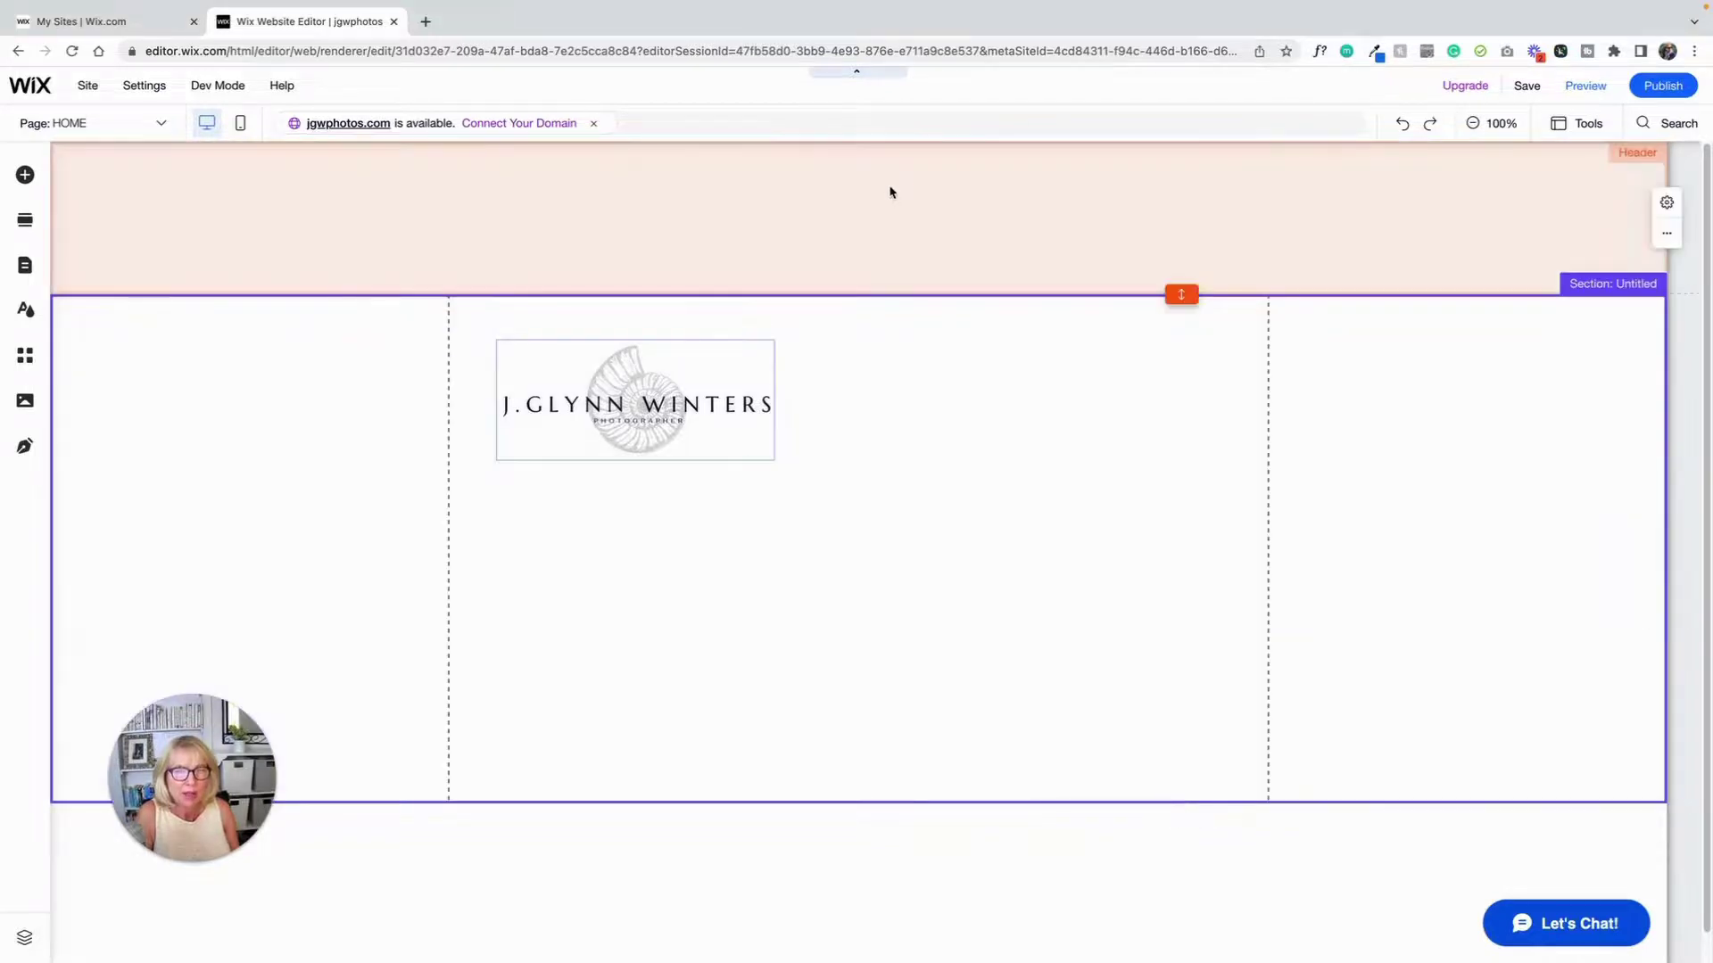
{"action": "left_click", "coordinate": [887, 196]}
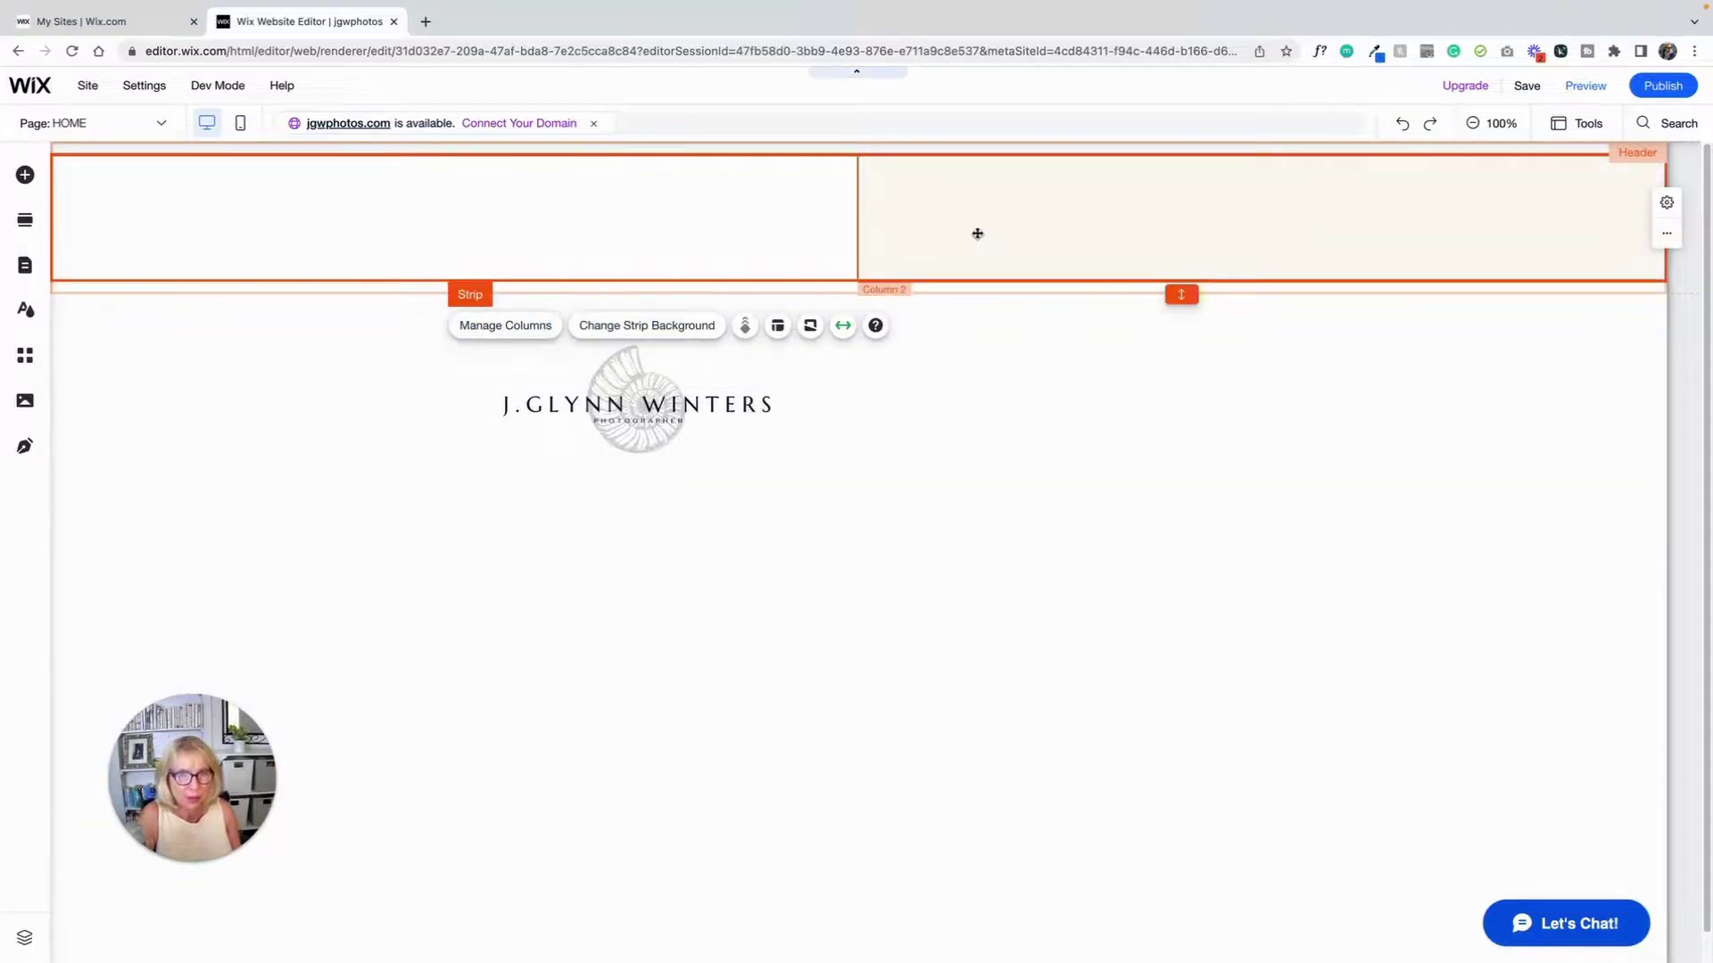
{"action": "left_click", "coordinate": [669, 235]}
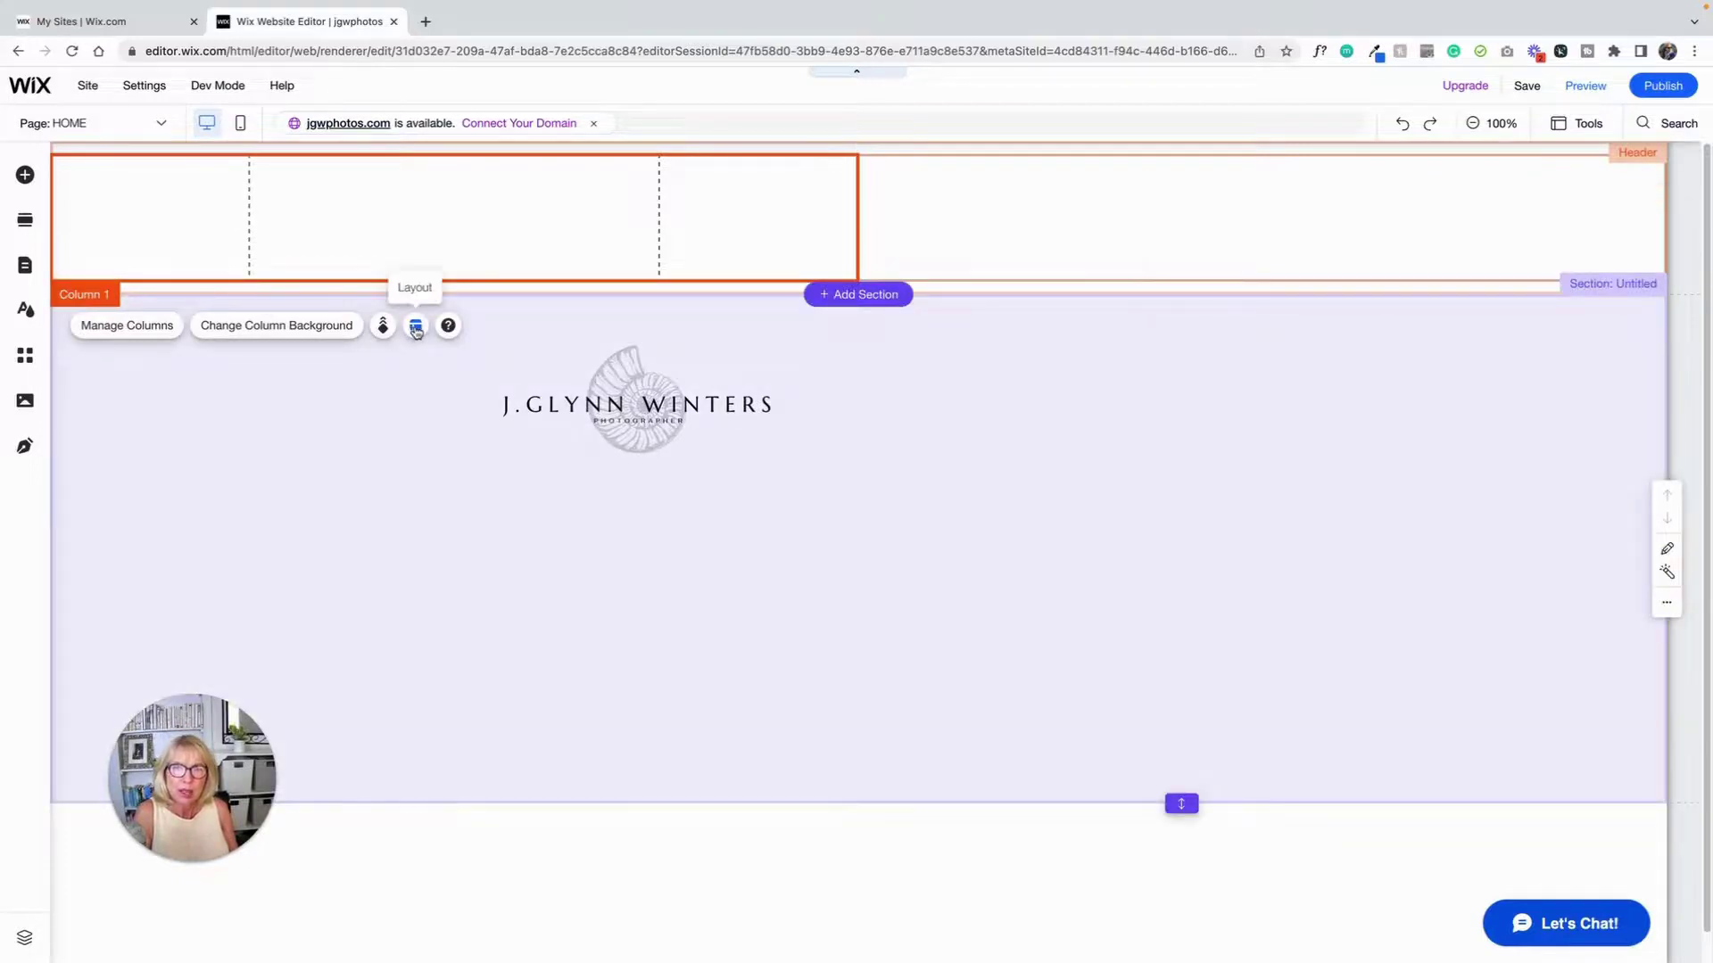
- Set Column 1's alignment to Left and drop the logo at the header's far left
{"action": "left_click", "coordinate": [416, 327]}
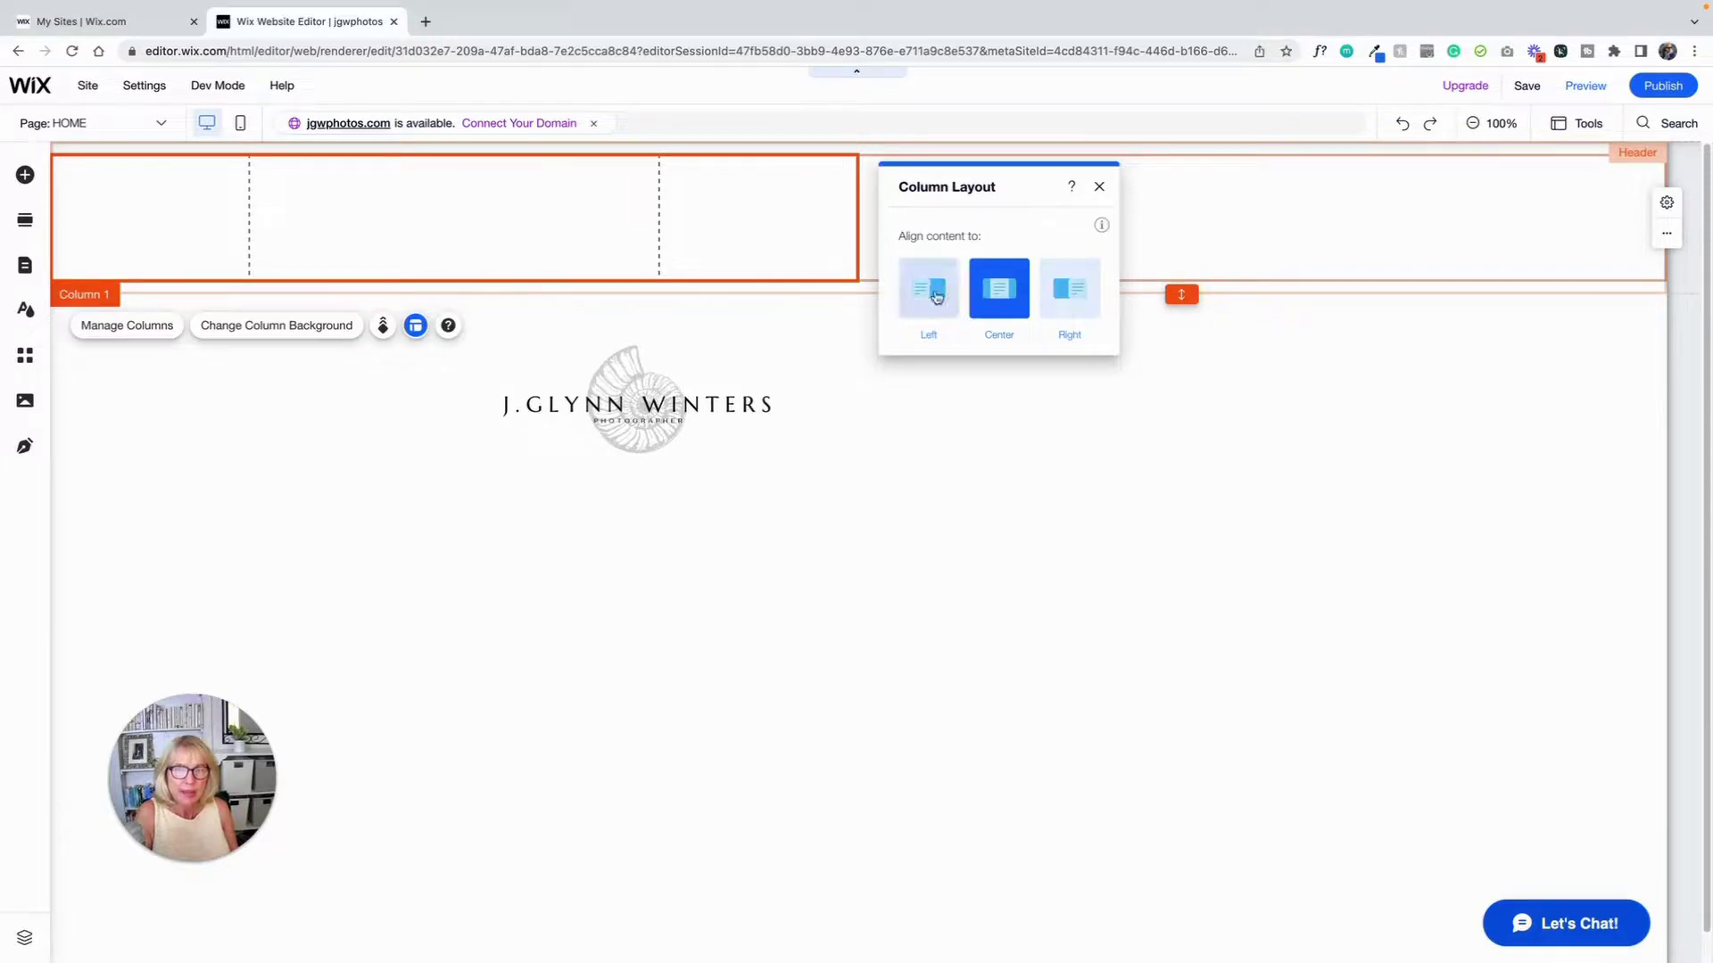
{"action": "left_click", "coordinate": [936, 297]}
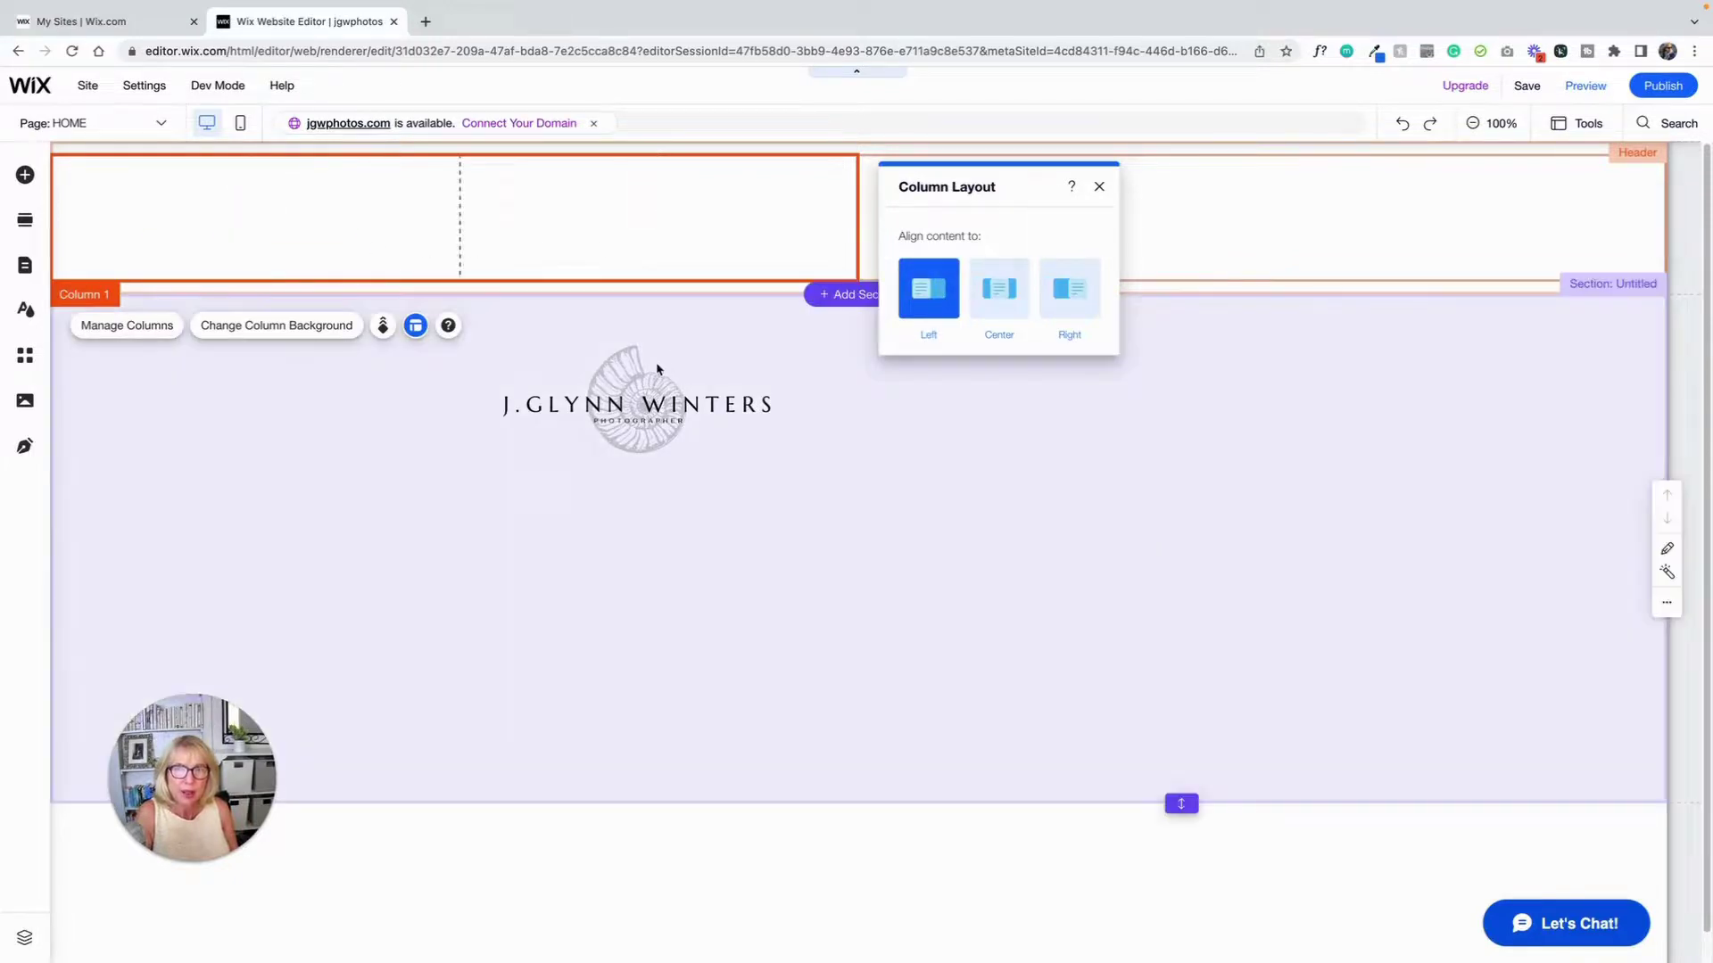
{"action": "left_click", "coordinate": [644, 386]}
{"action": "left_click_drag", "start_coordinate": [644, 386], "coordinate": [260, 209]}
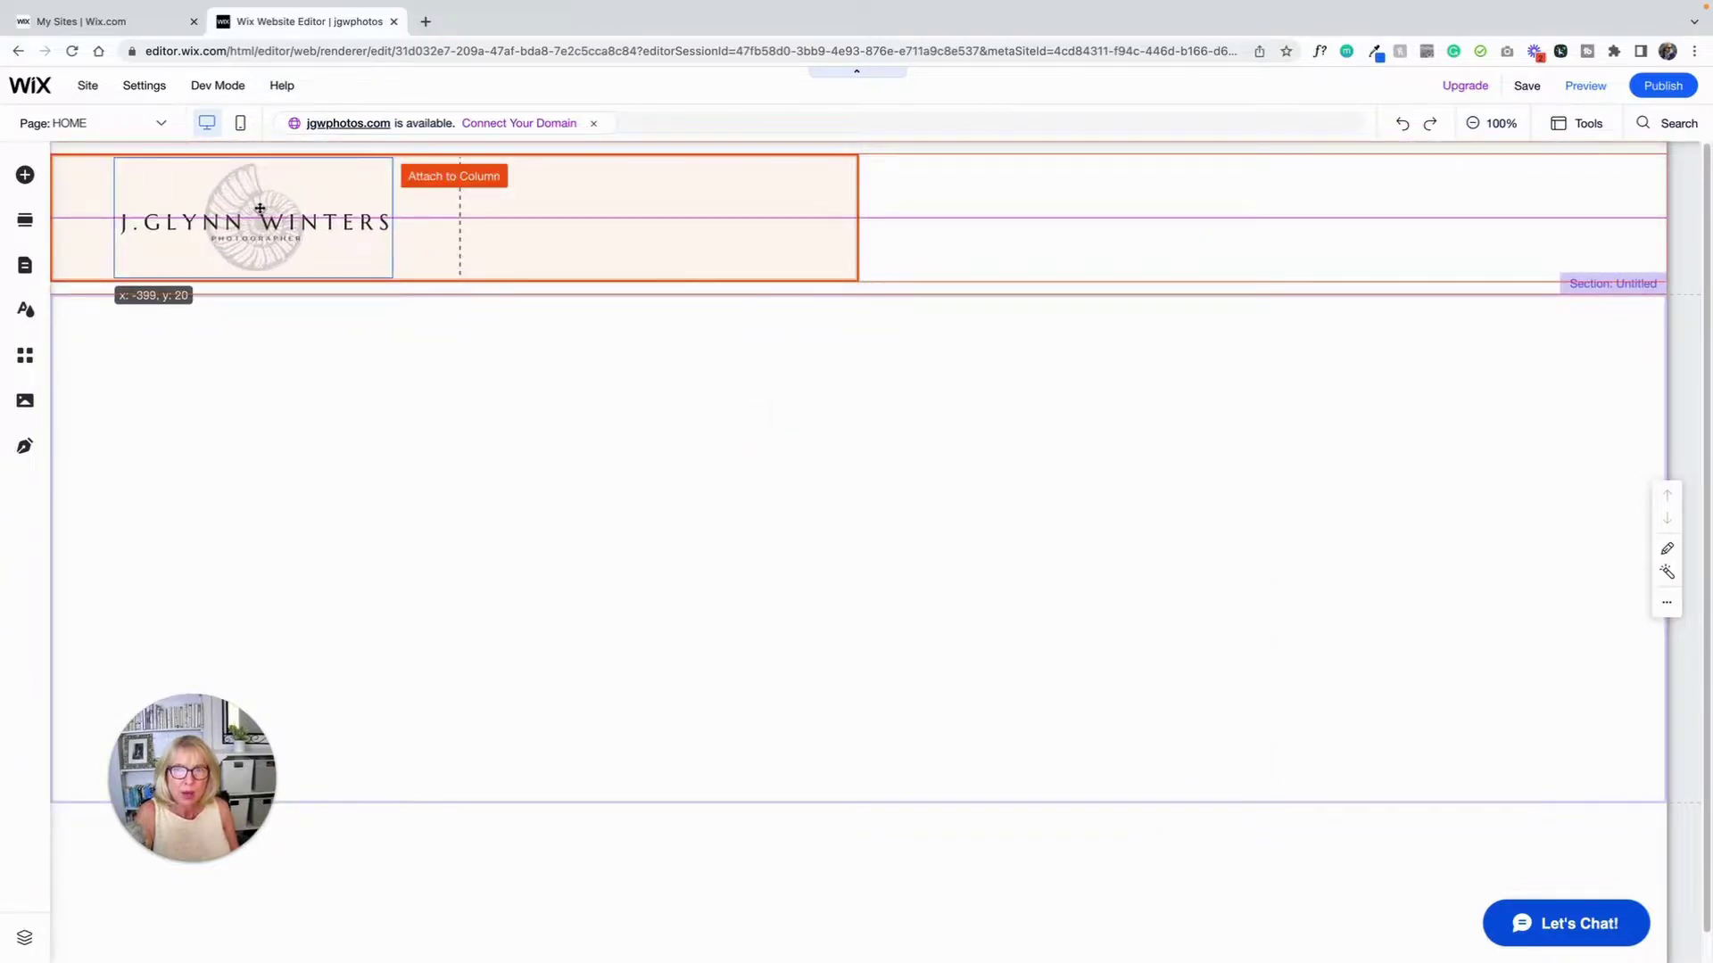
{"action": "left_click_drag", "start_coordinate": [259, 208], "coordinate": [260, 208]}
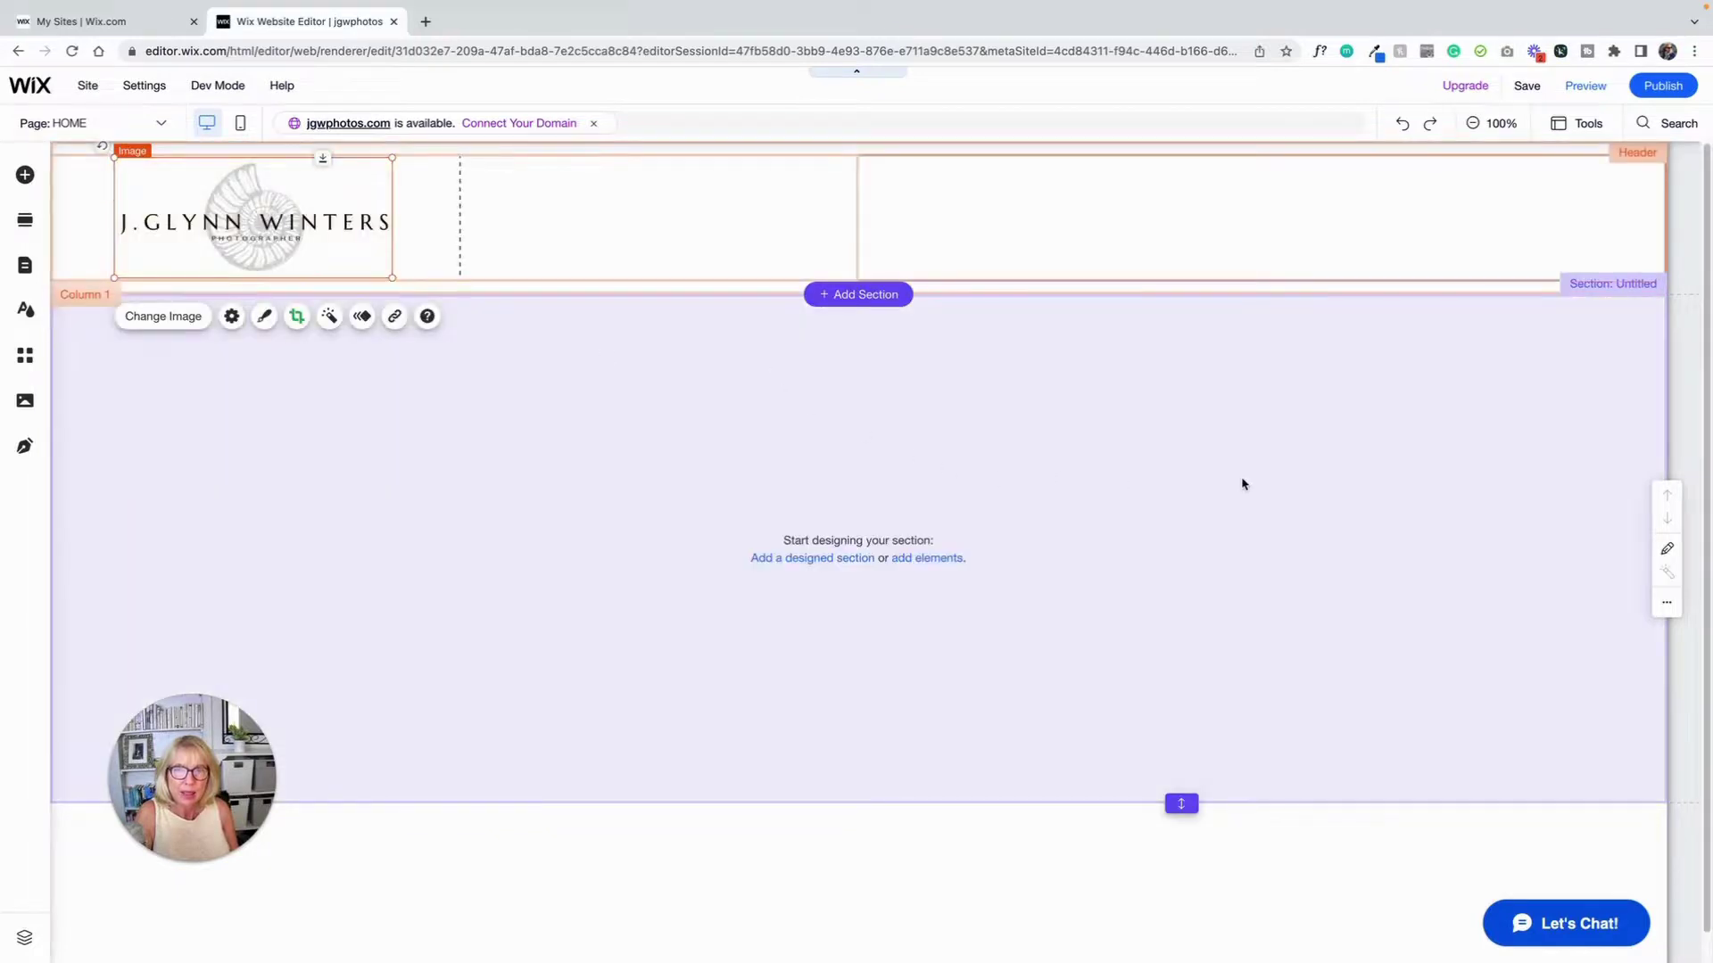
{"action": "left_click", "coordinate": [1243, 485]}
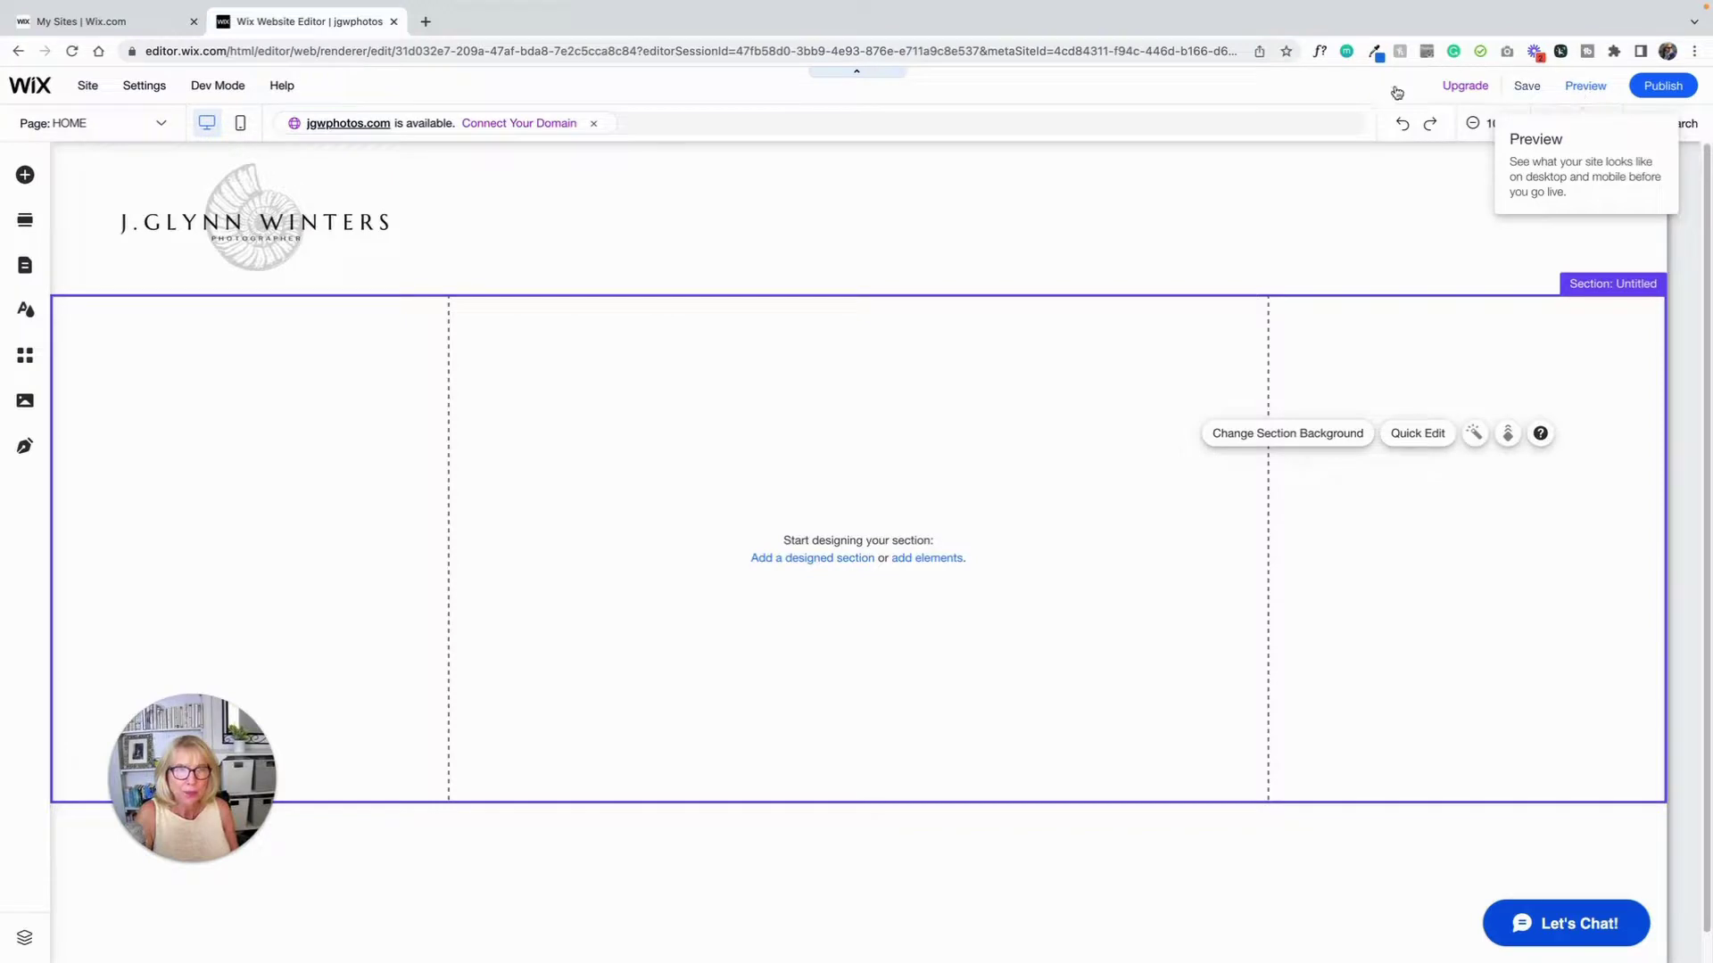
- Preview the site to confirm the logo sits alone at the header's far left, then return to the Editor
{"action": "left_click", "coordinate": [1589, 89]}
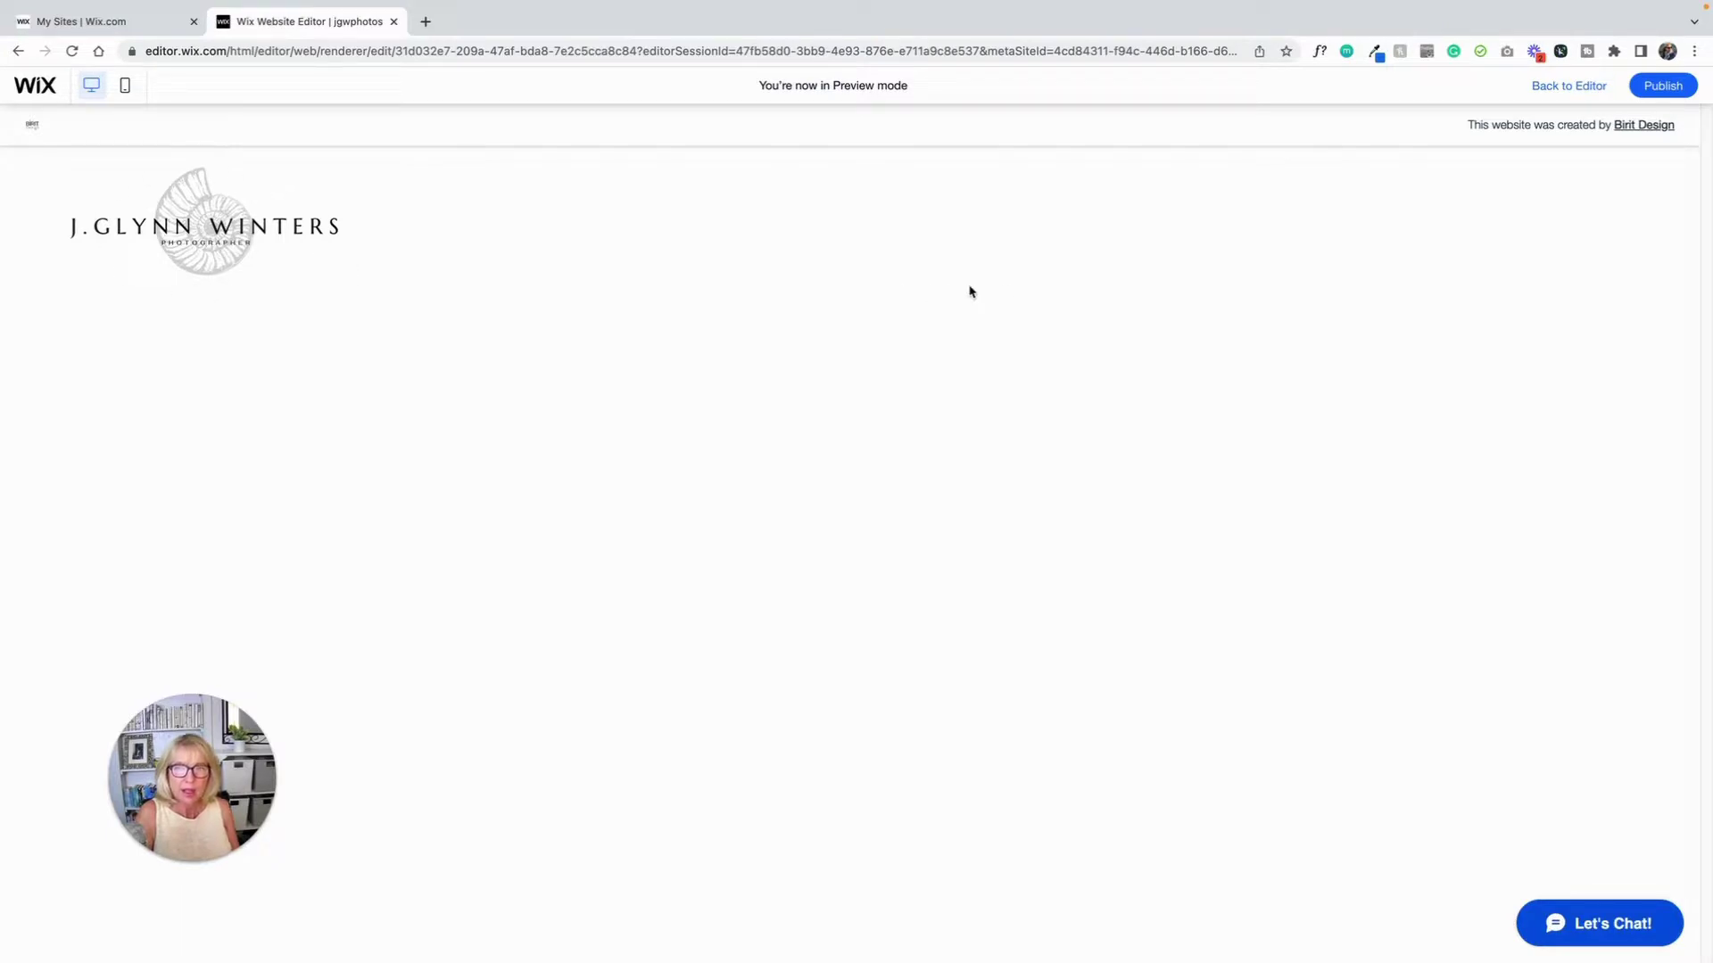
{"action": "left_click", "coordinate": [1560, 89]}
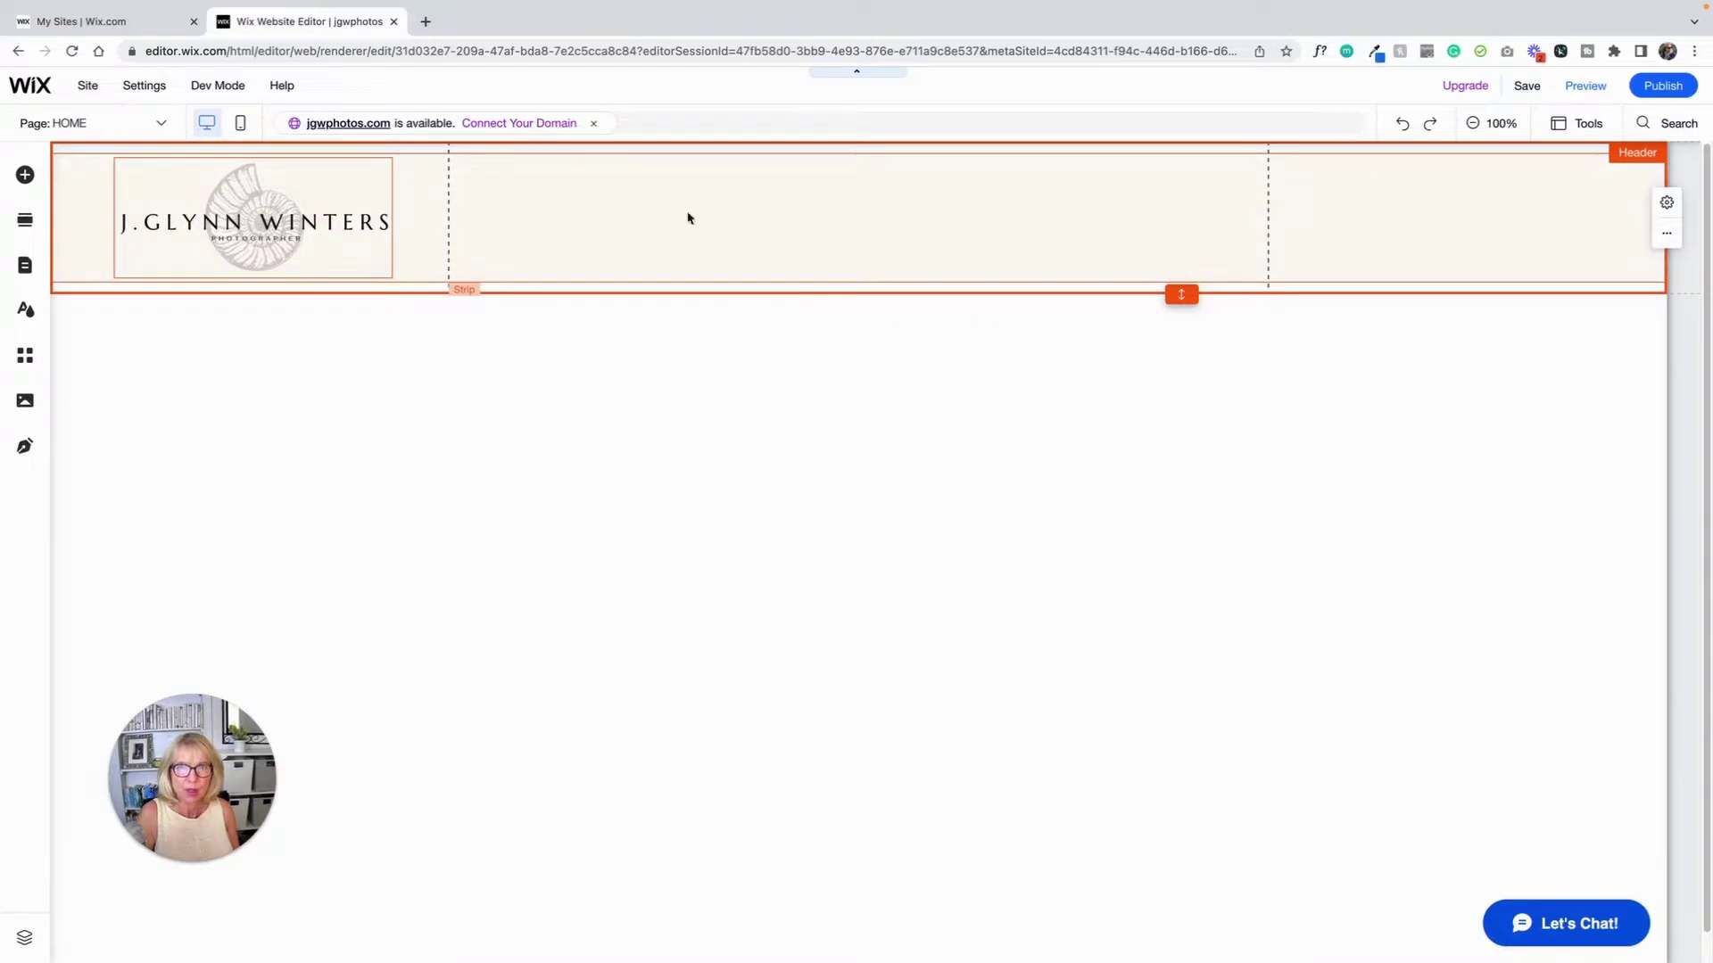
{"action": "left_click", "coordinate": [829, 215]}
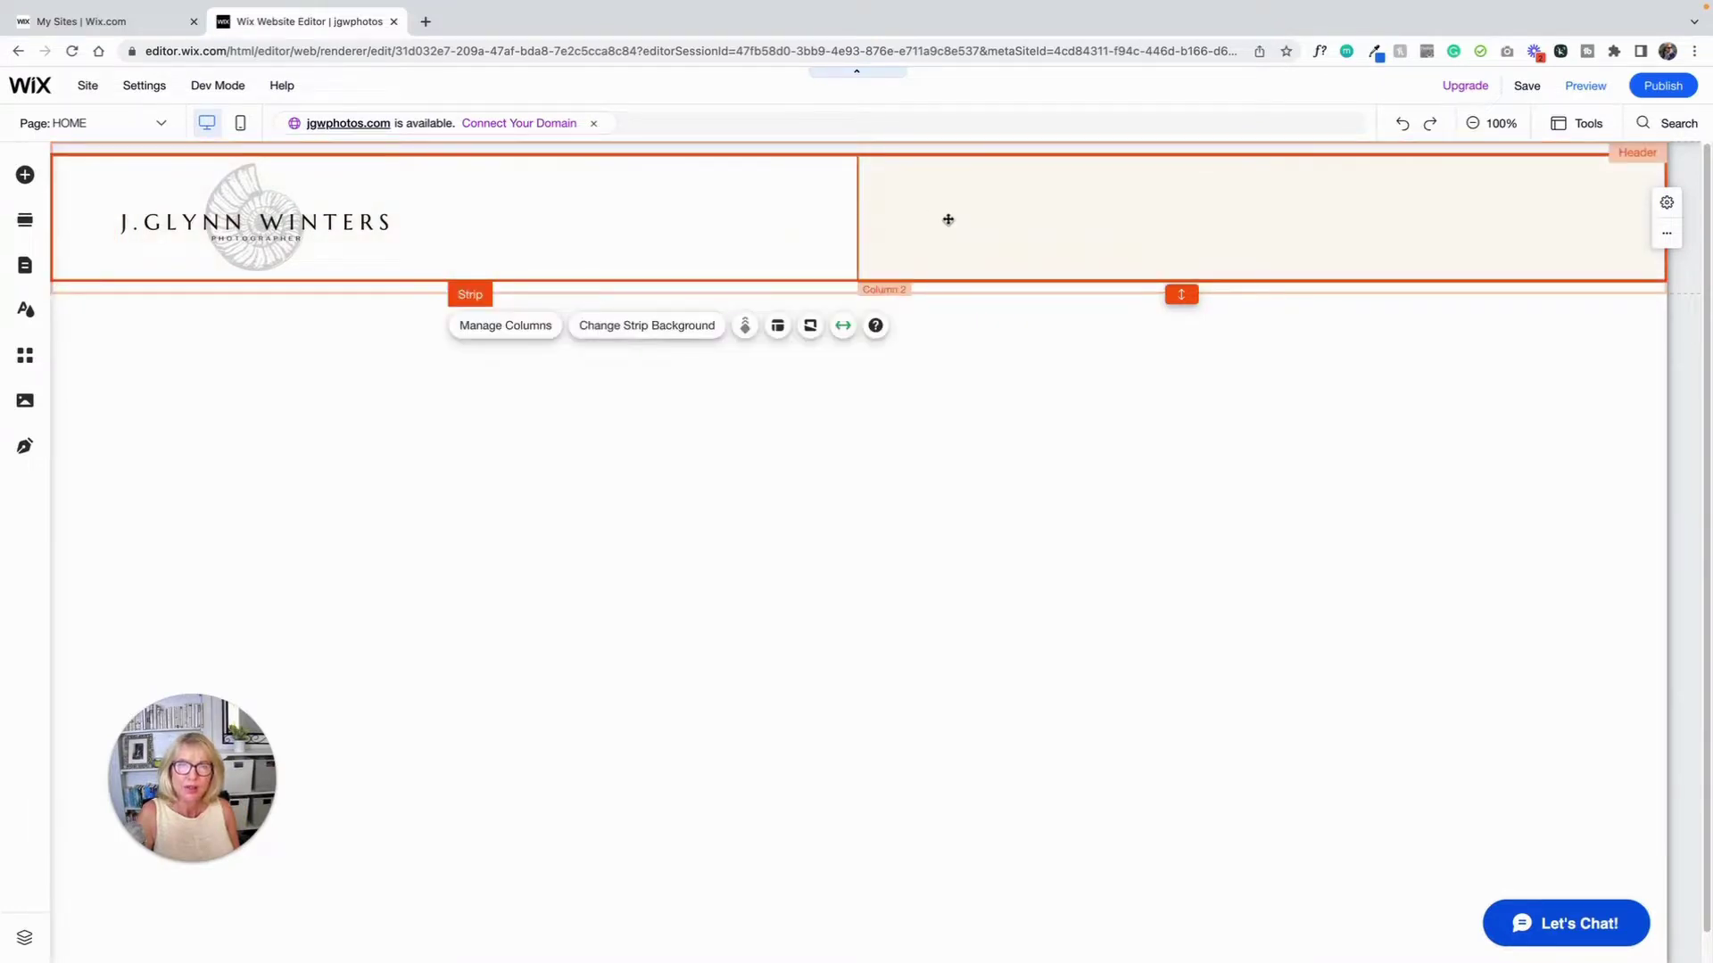